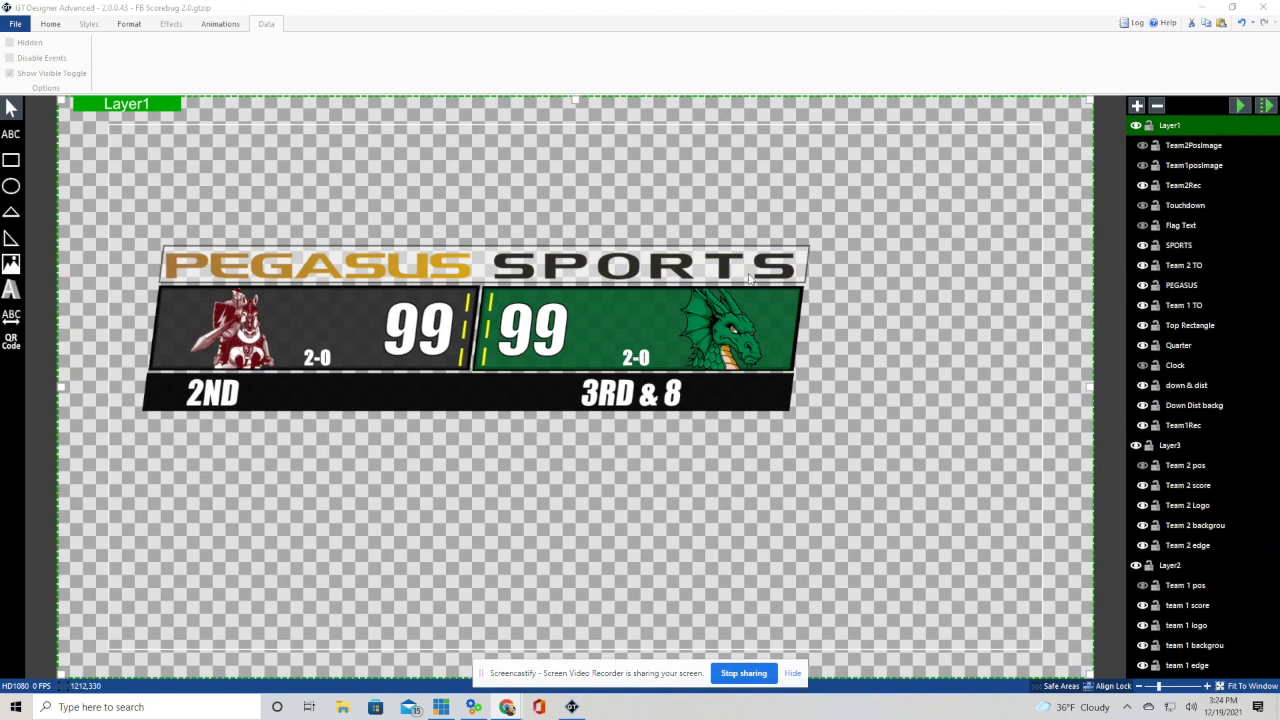
# Briefly show, then hide, the Team 2 and Team 1 possession ovals on the scorebug
pyautogui.click(1193, 146)
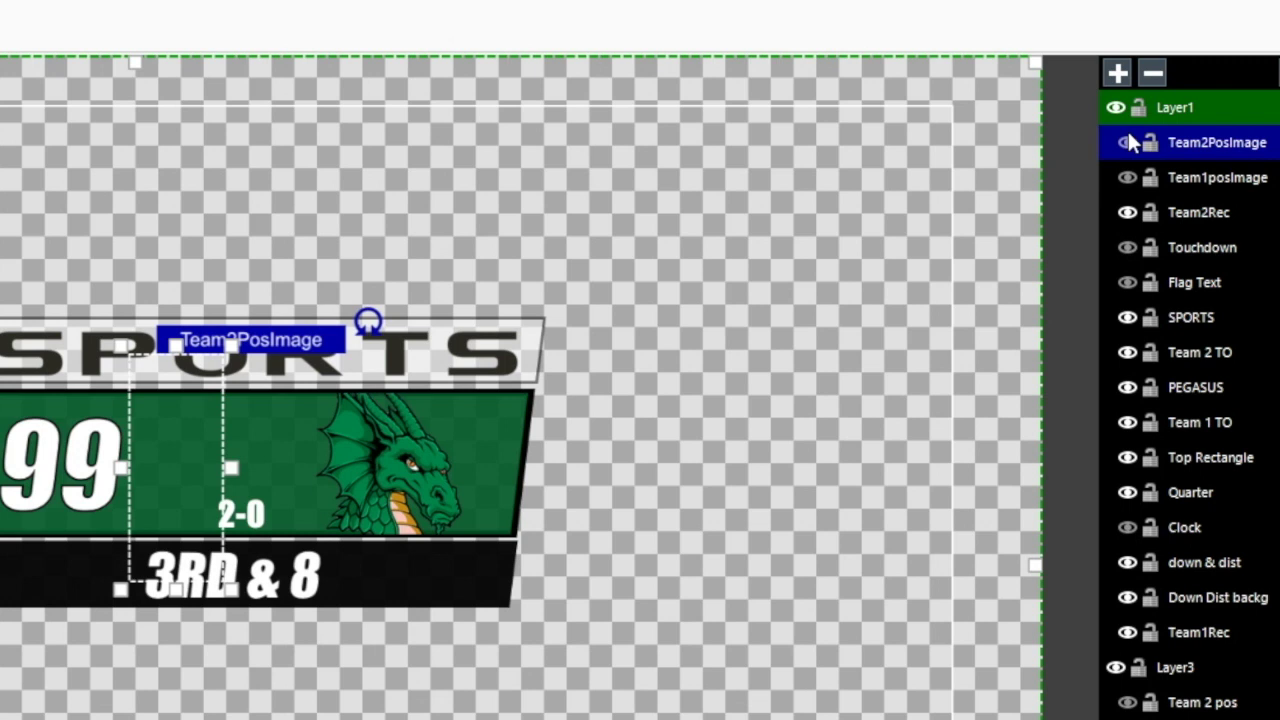
pyautogui.click(1128, 137)
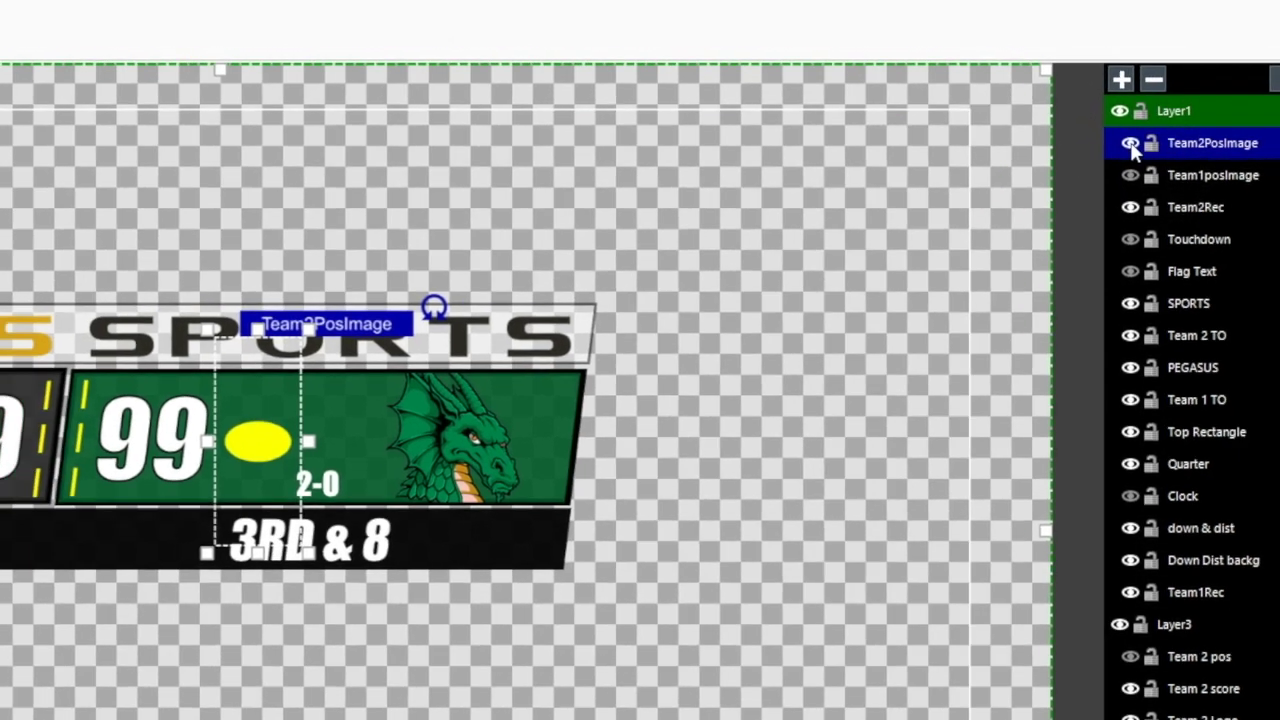
pyautogui.click(1130, 143)
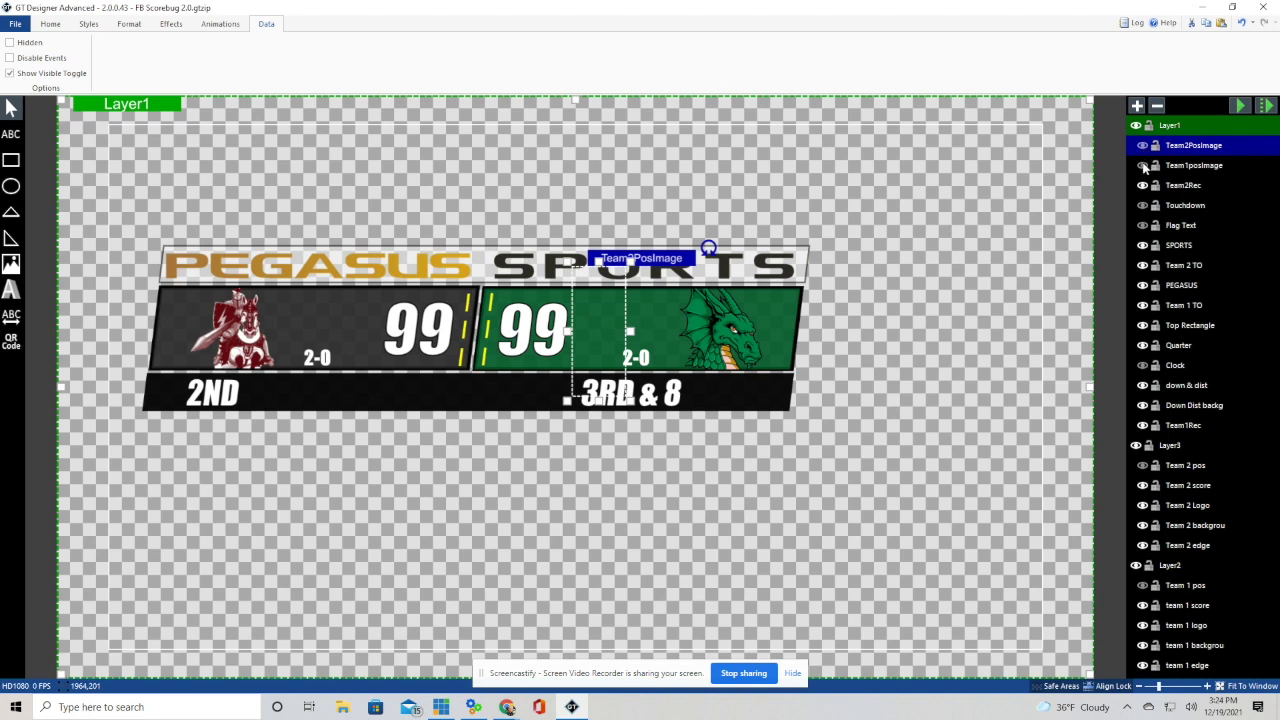
pyautogui.click(1143, 166)
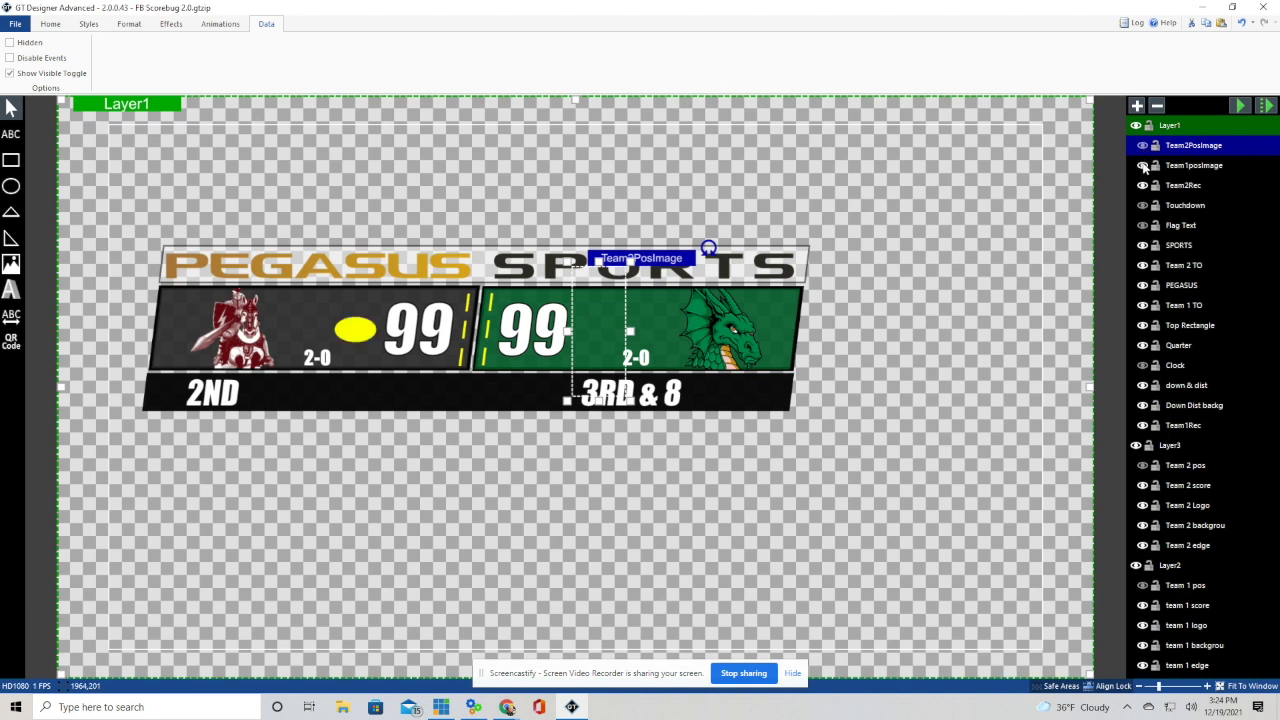
pyautogui.click(1143, 166)
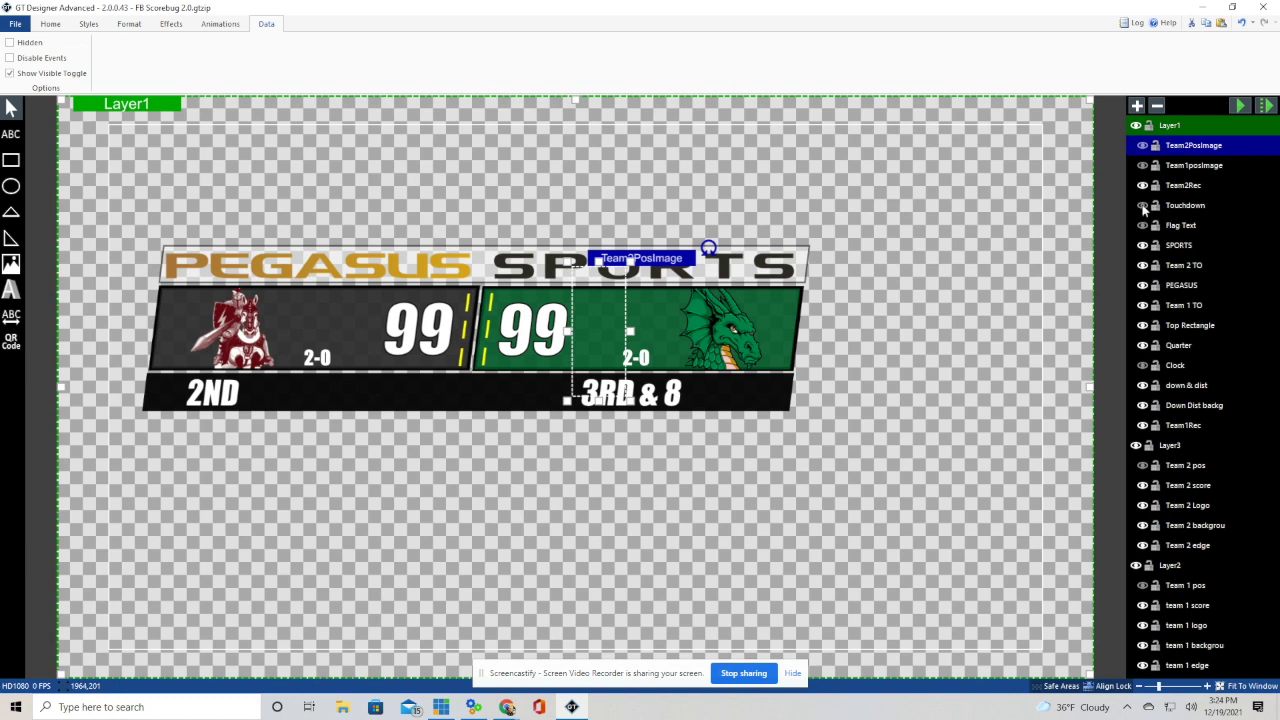
# Flash the TOUCHDOWN graphic, show the FLAG text, and turn on the 12:00 clock
pyautogui.click(1143, 206)
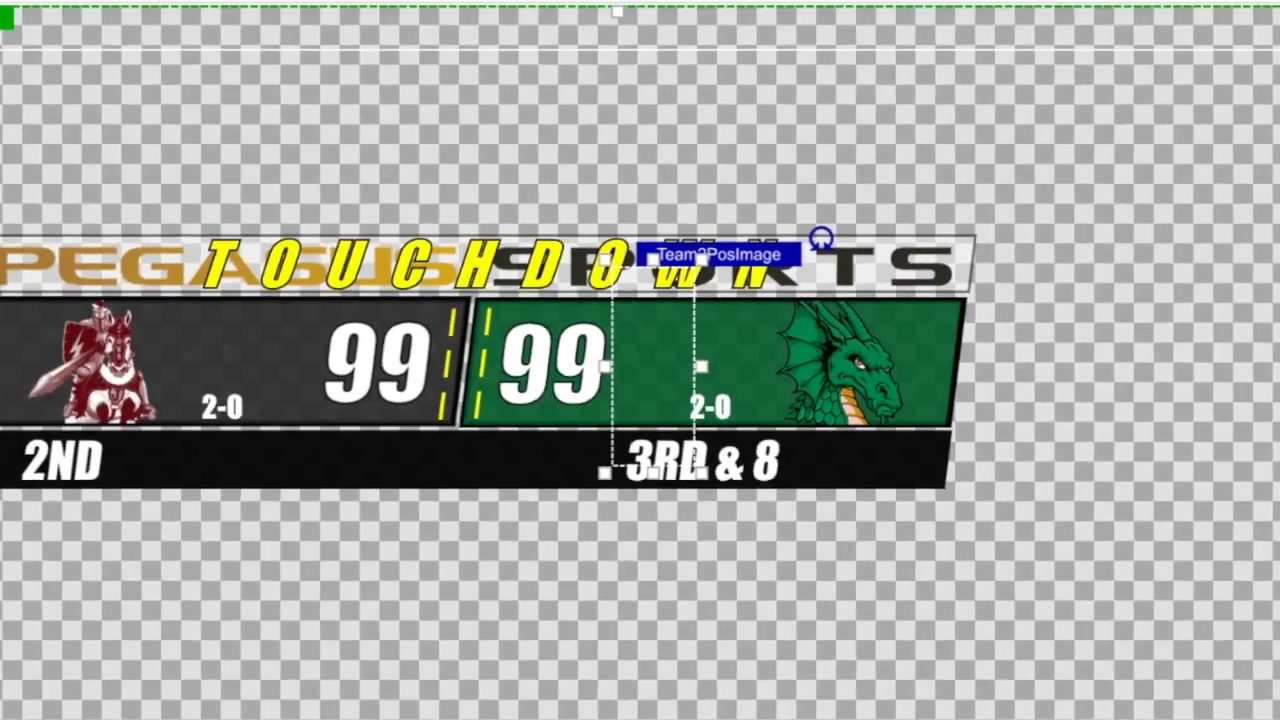
pyautogui.click(1143, 206)
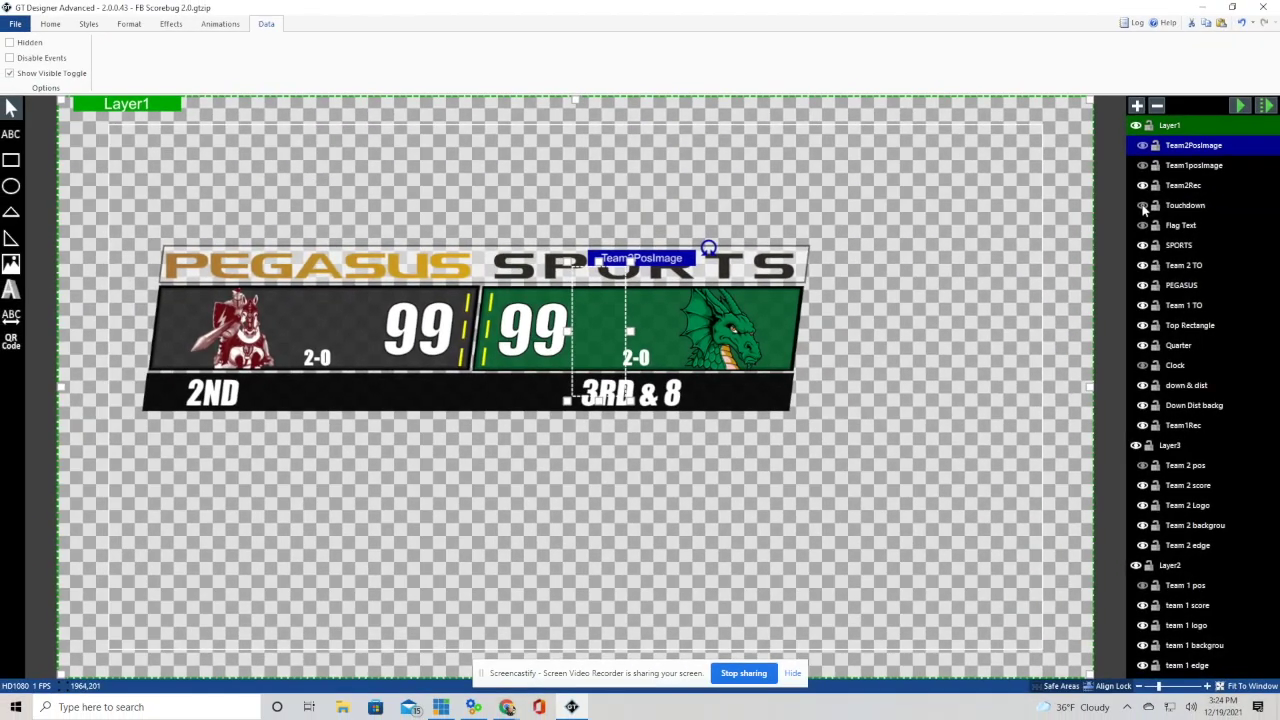
pyautogui.click(1143, 226)
pyautogui.click(414, 391)
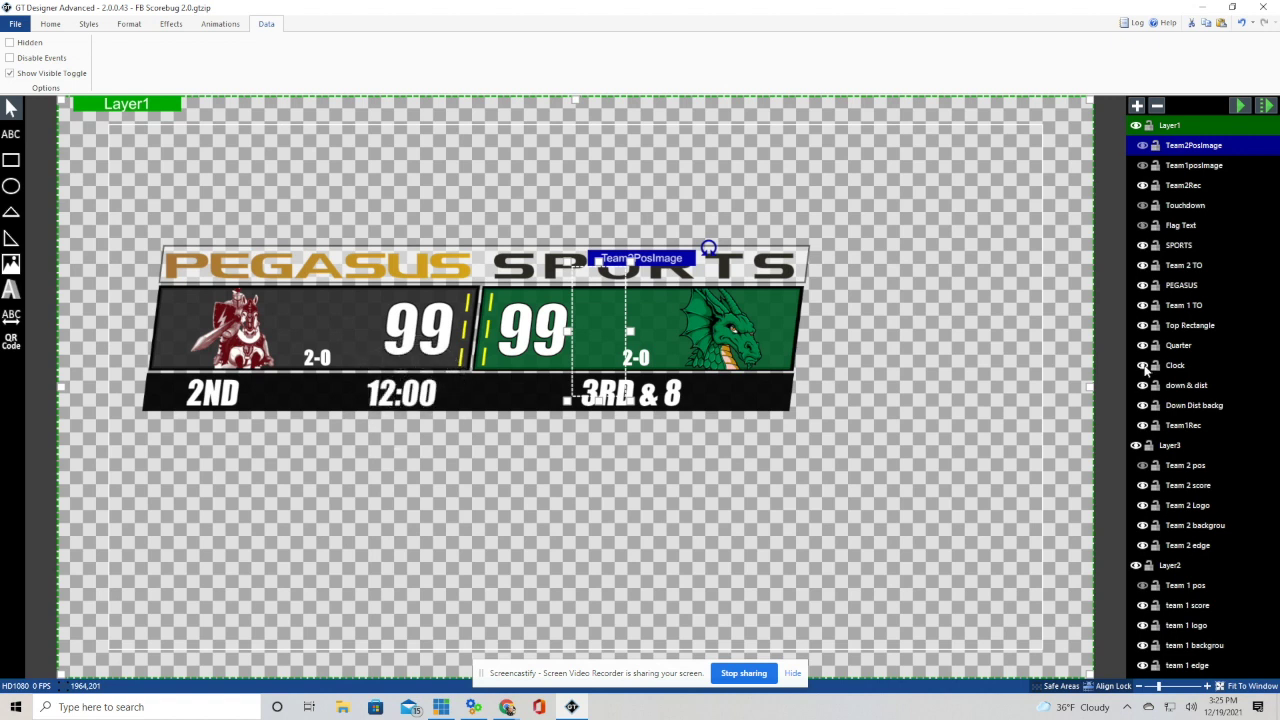
# Hide the 12:00 game clock layer again and select the PEGASUS layer
pyautogui.click(268, 25)
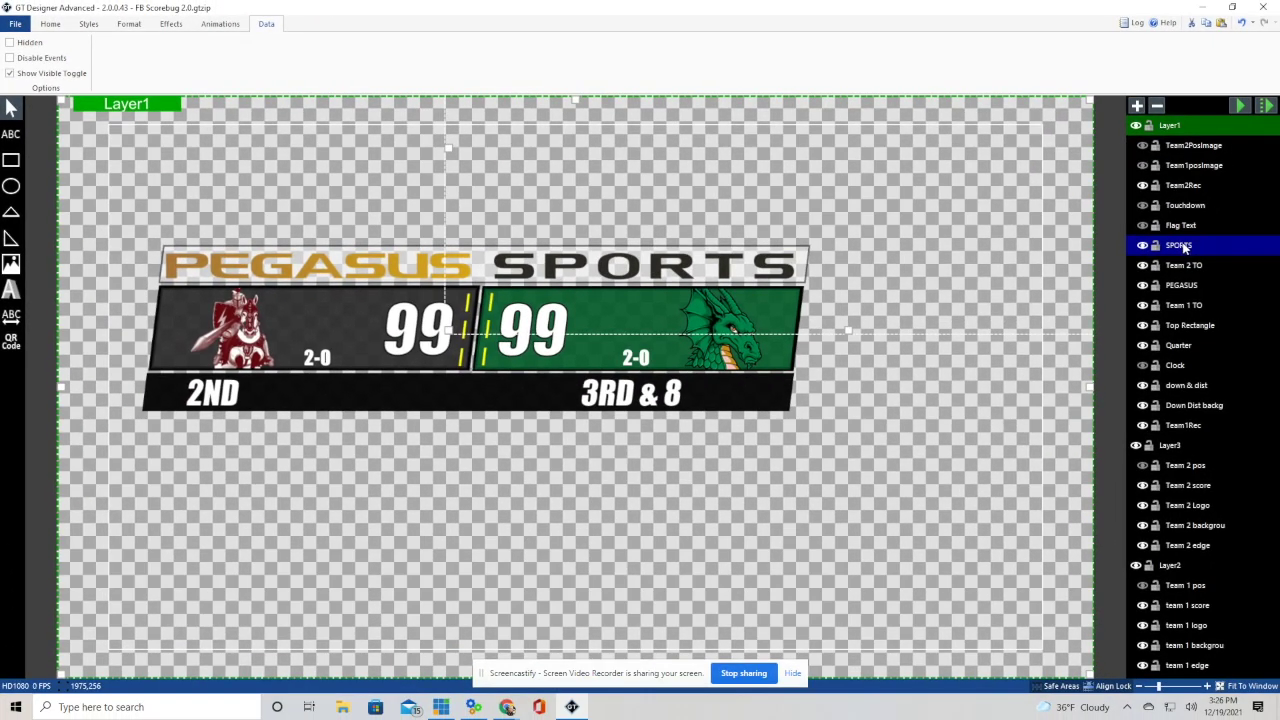
pyautogui.click(1182, 285)
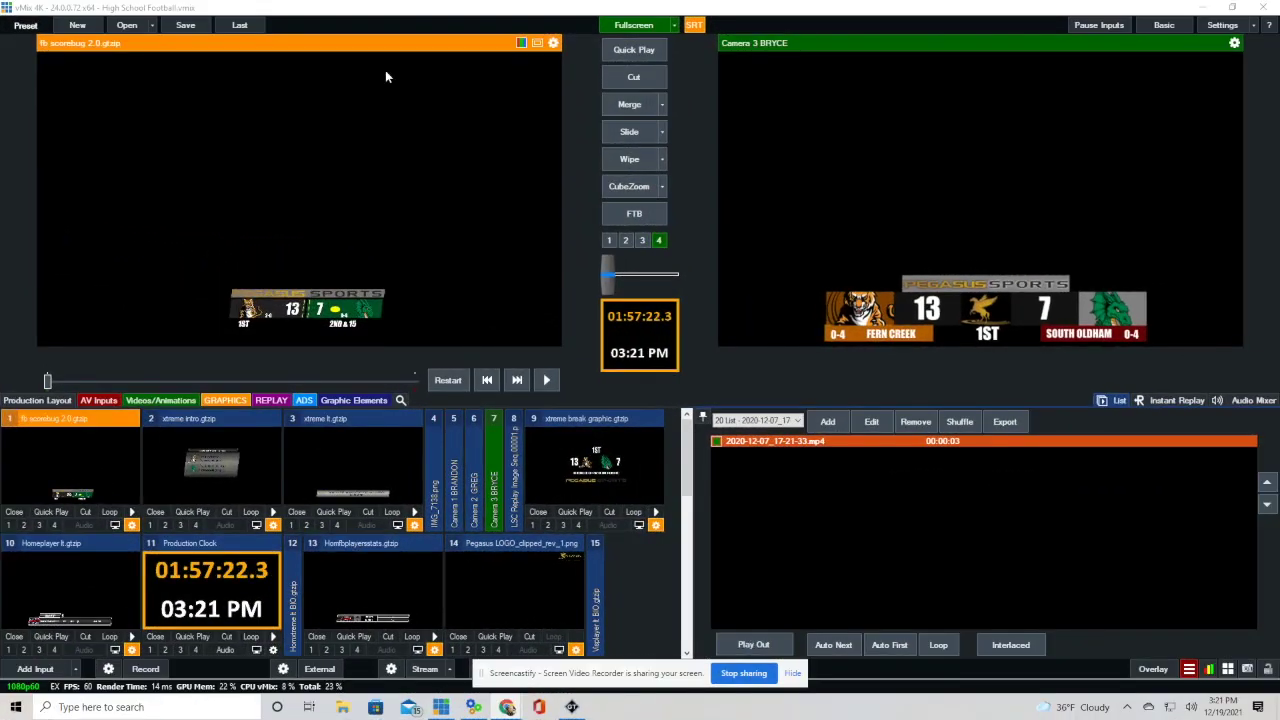
pyautogui.rightClick(429, 102)
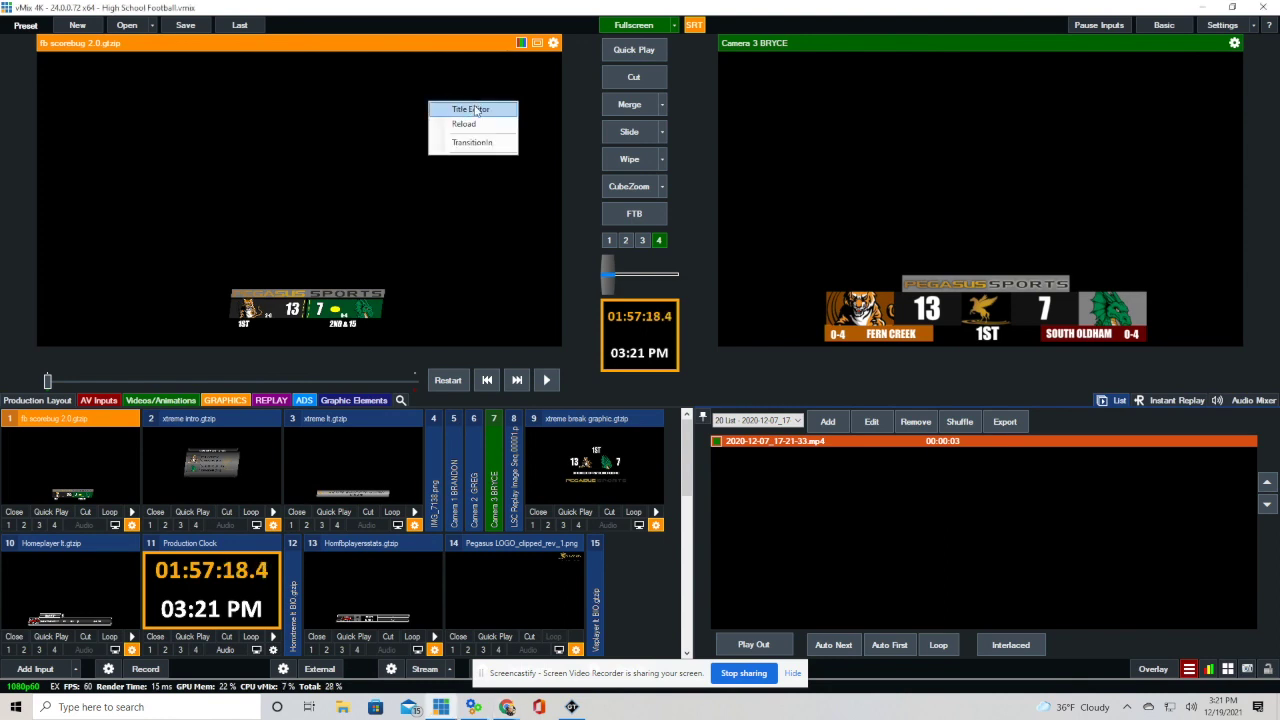
pyautogui.click(472, 109)
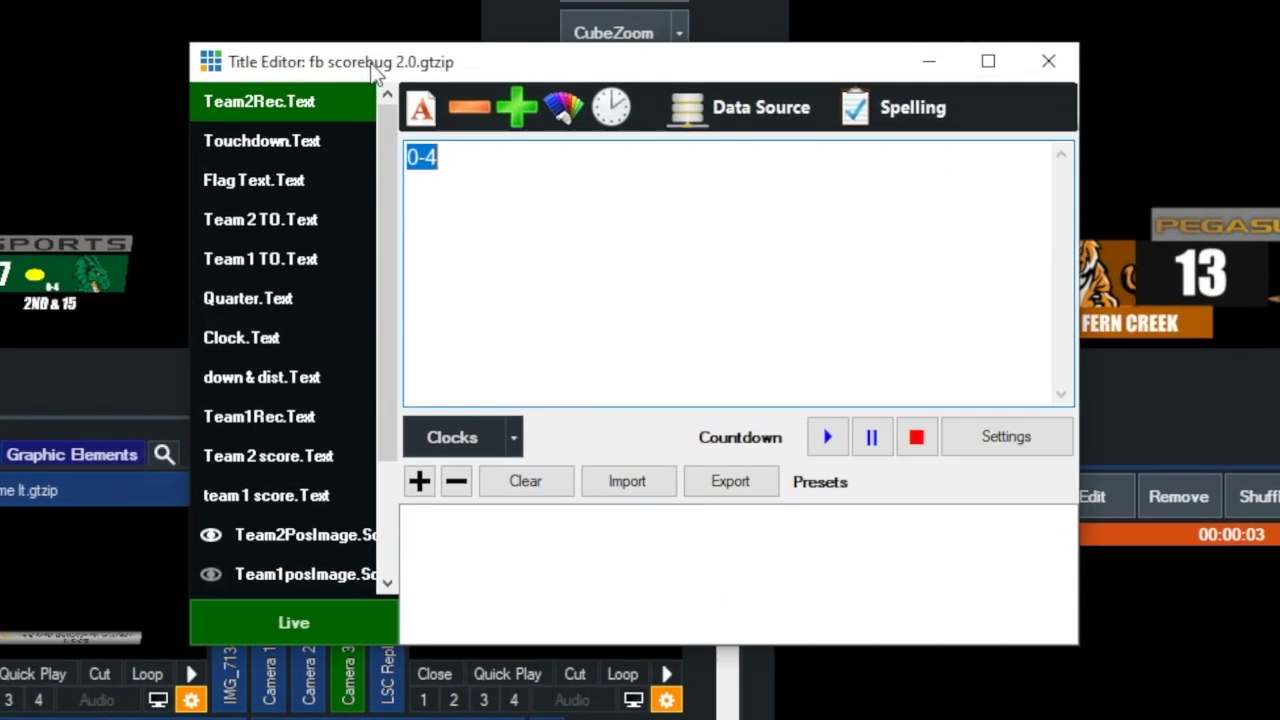
pyautogui.moveTo(389, 178)
pyautogui.mouseDown()
pyautogui.moveTo(391, 280)
pyautogui.moveTo(366, 314)
pyautogui.mouseUp()
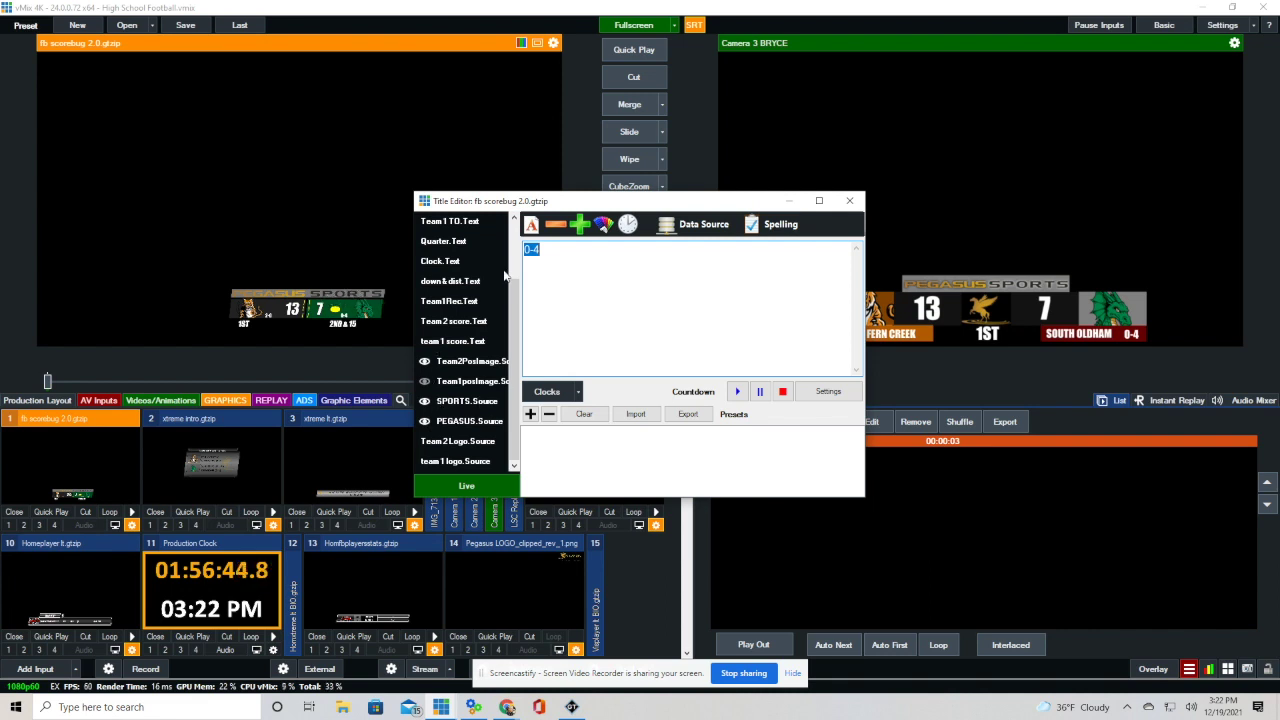
pyautogui.scroll(2, 514, 302)
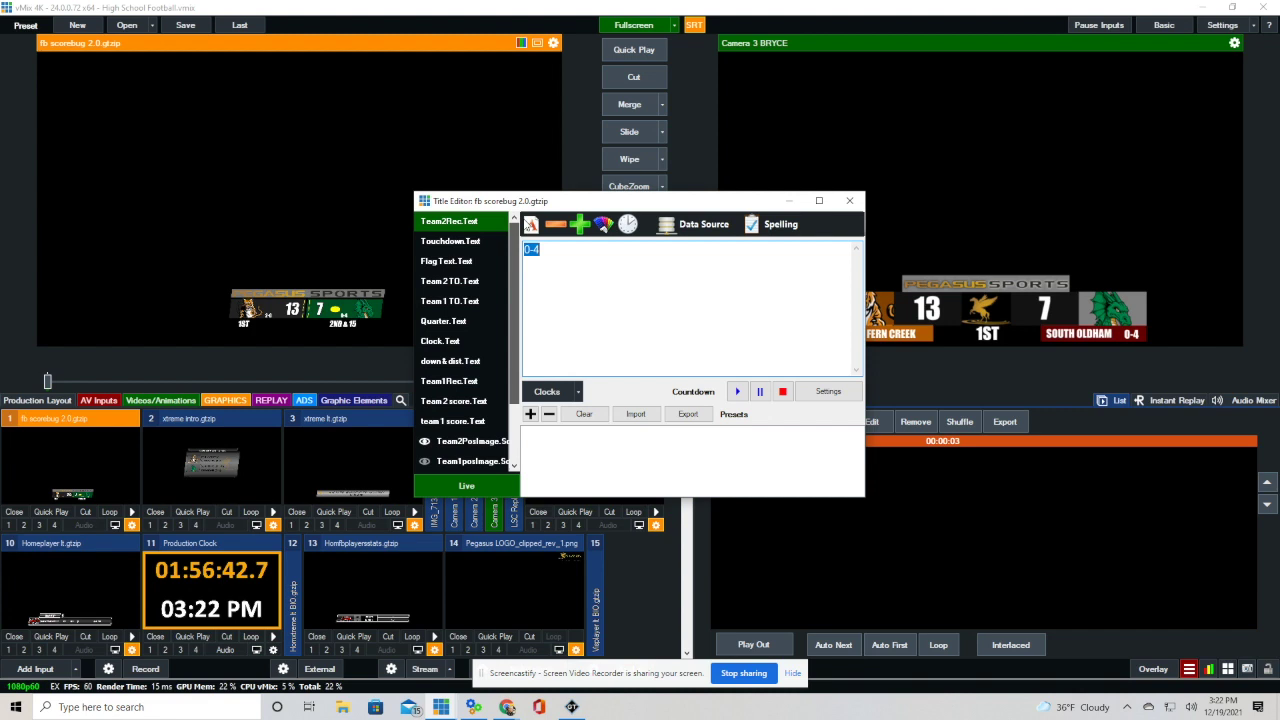
pyautogui.click(849, 200)
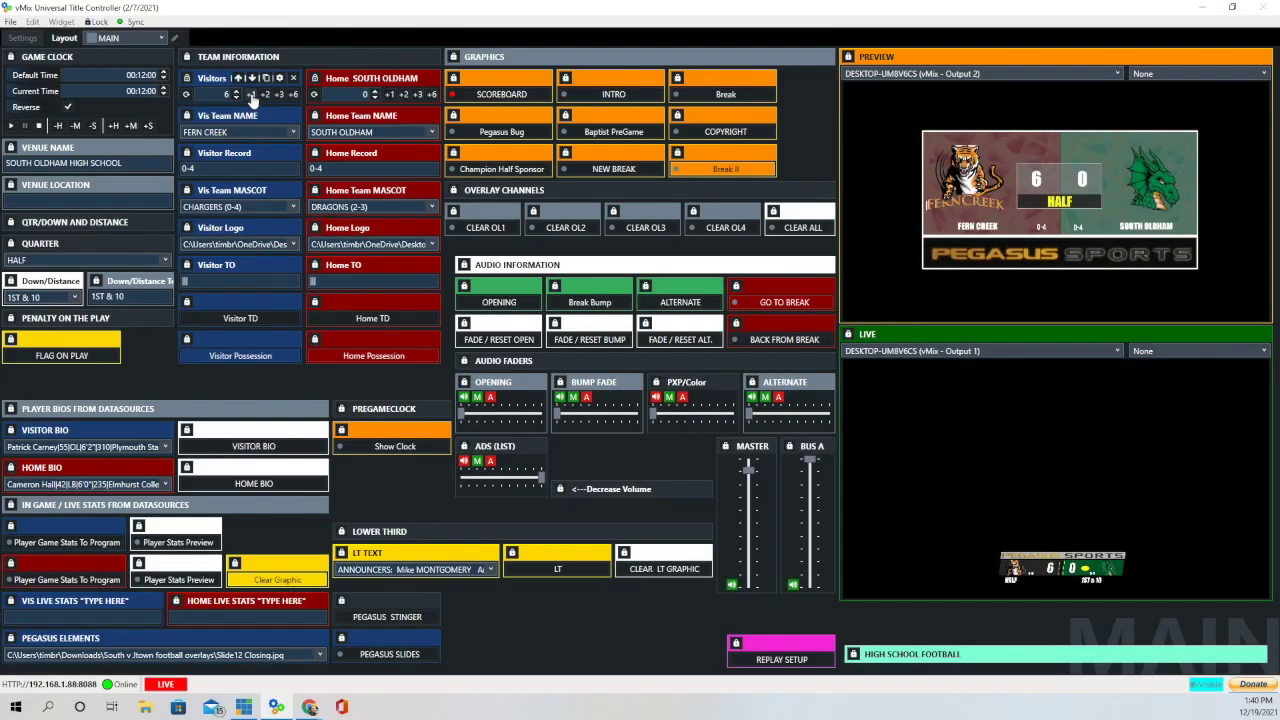
# Add one point each to the Visitors and Home scores, making it 7–7
pyautogui.click(252, 98)
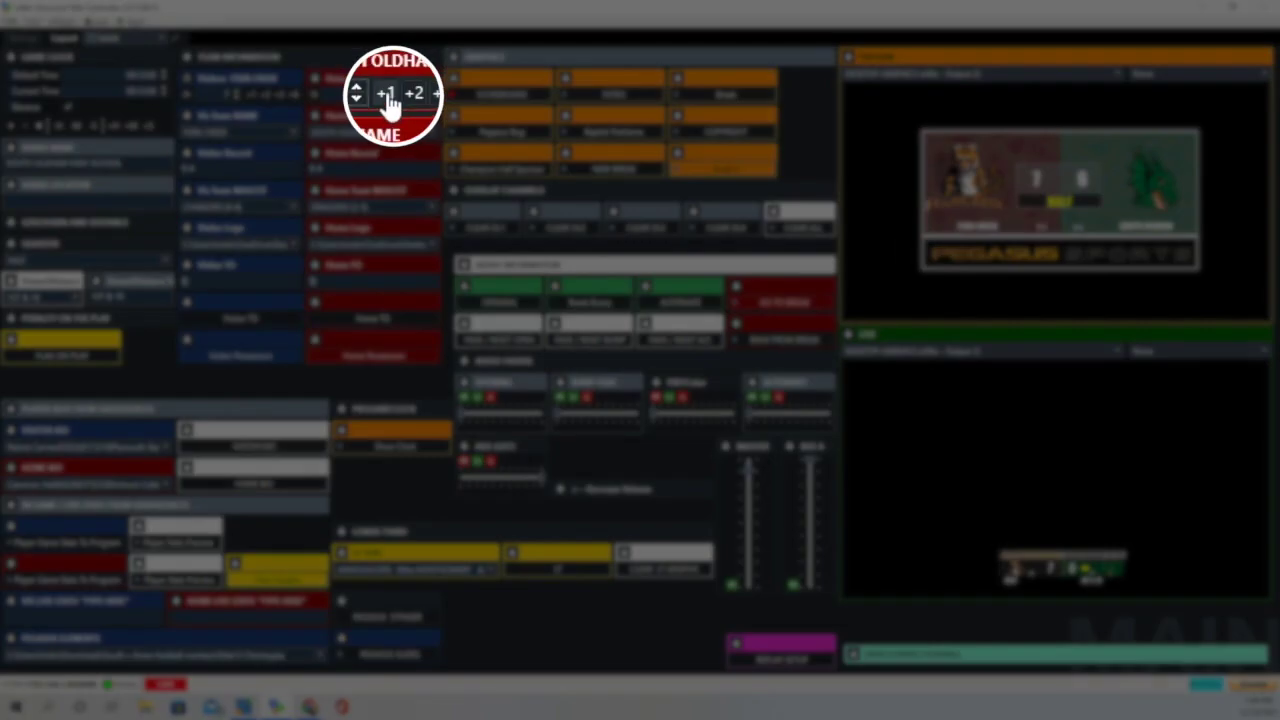
pyautogui.click(385, 95)
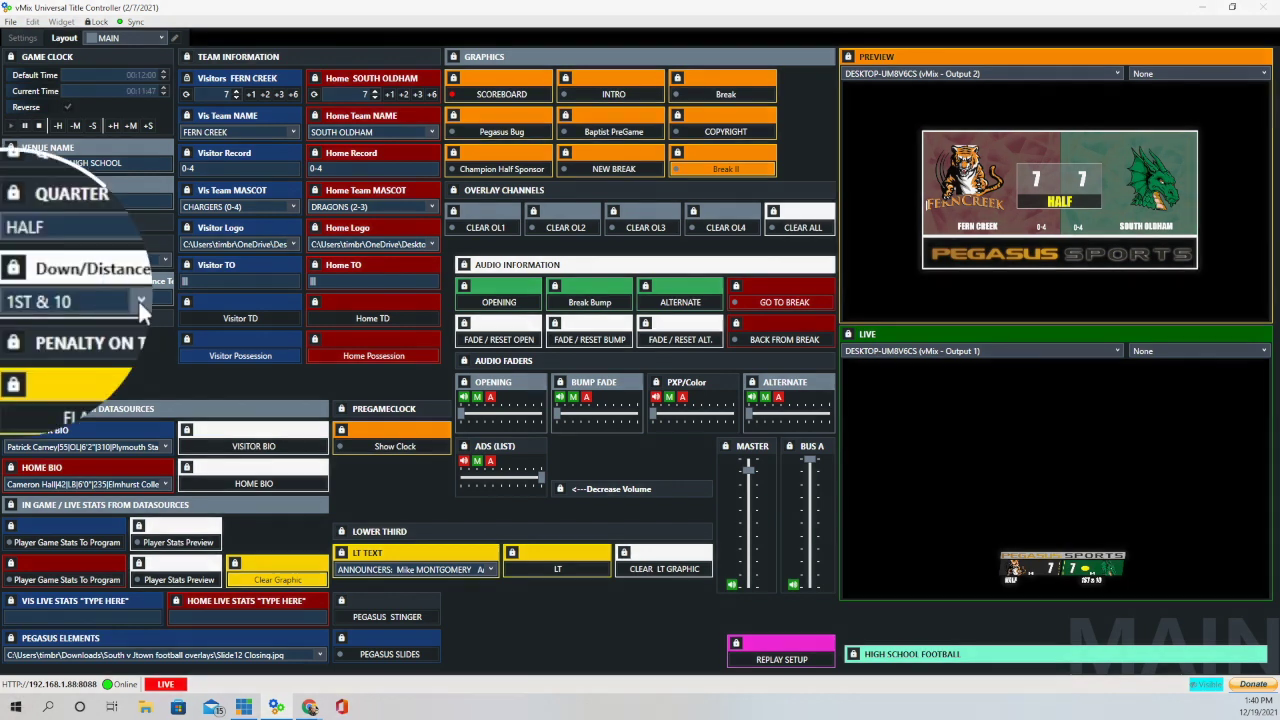
pyautogui.click(74, 297)
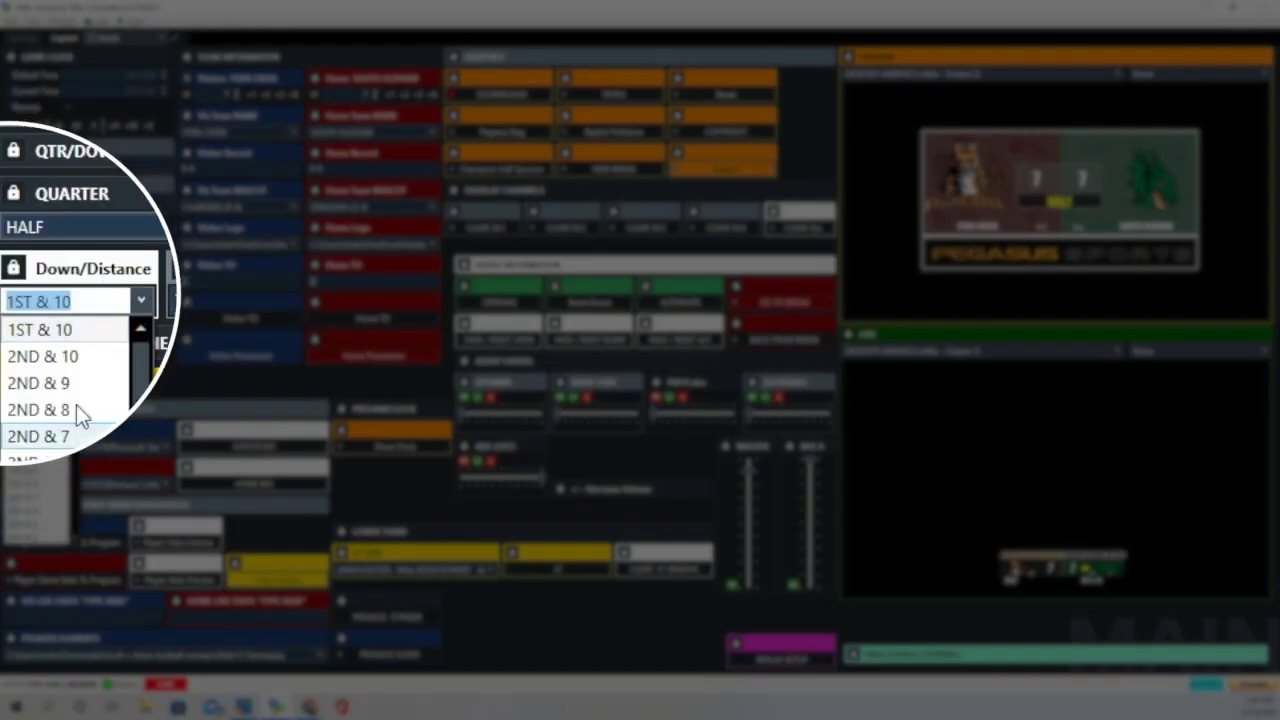
# Pick 2ND & 10, set the quarter to 1ST, then edit the distance to 2ND & 15
pyautogui.click(41, 362)
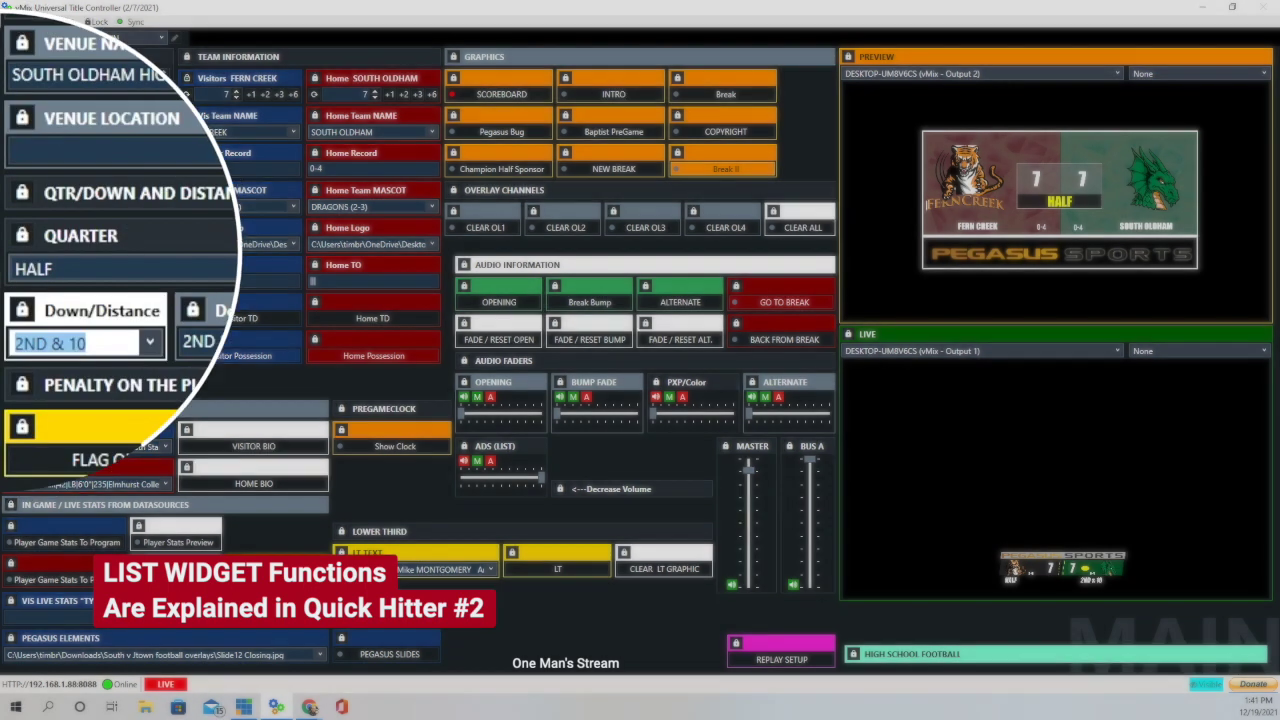
pyautogui.click(85, 260)
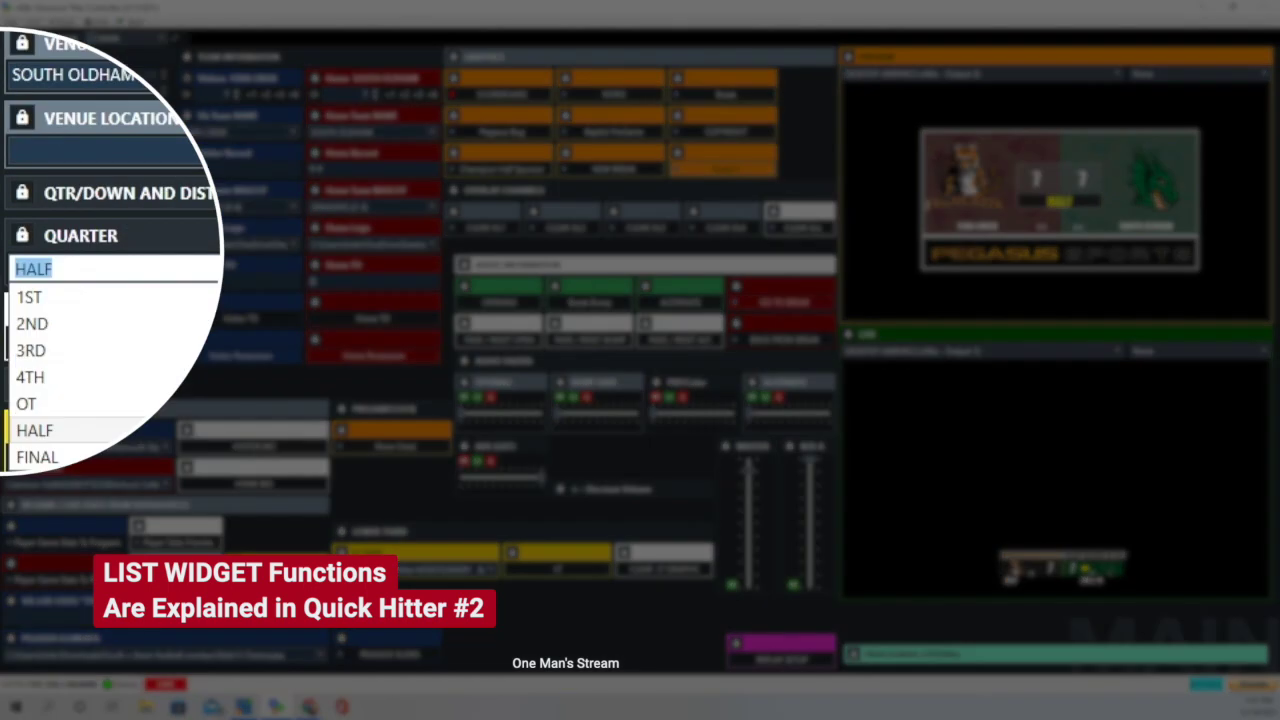
pyautogui.click(40, 304)
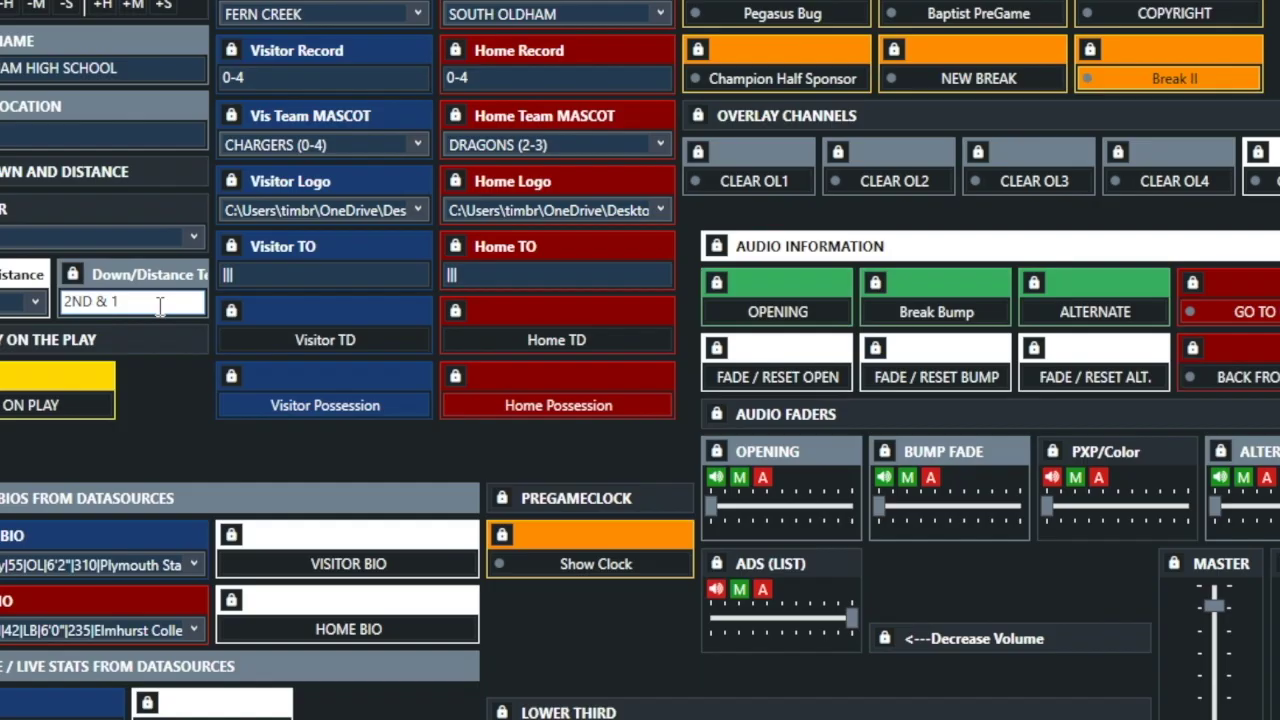
pyautogui.write('5')
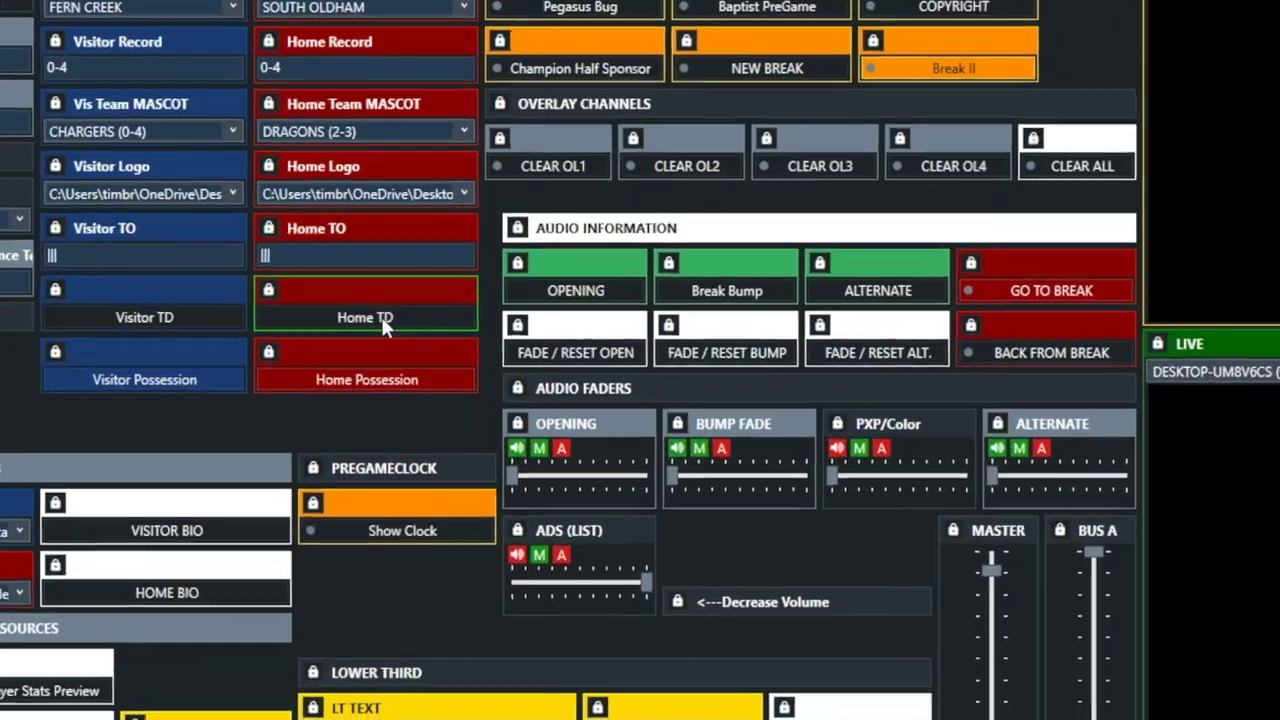
# Play the Home TD graphic and give the home team possession
pyautogui.click(383, 322)
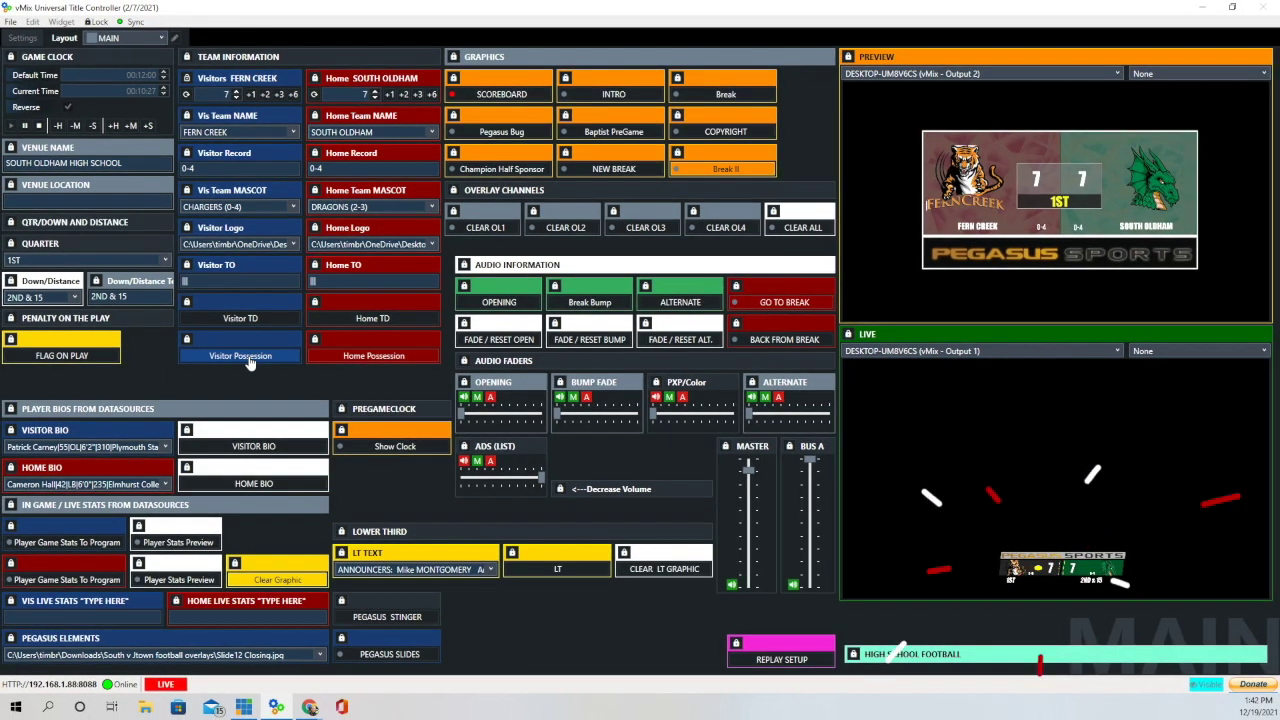
pyautogui.click(403, 360)
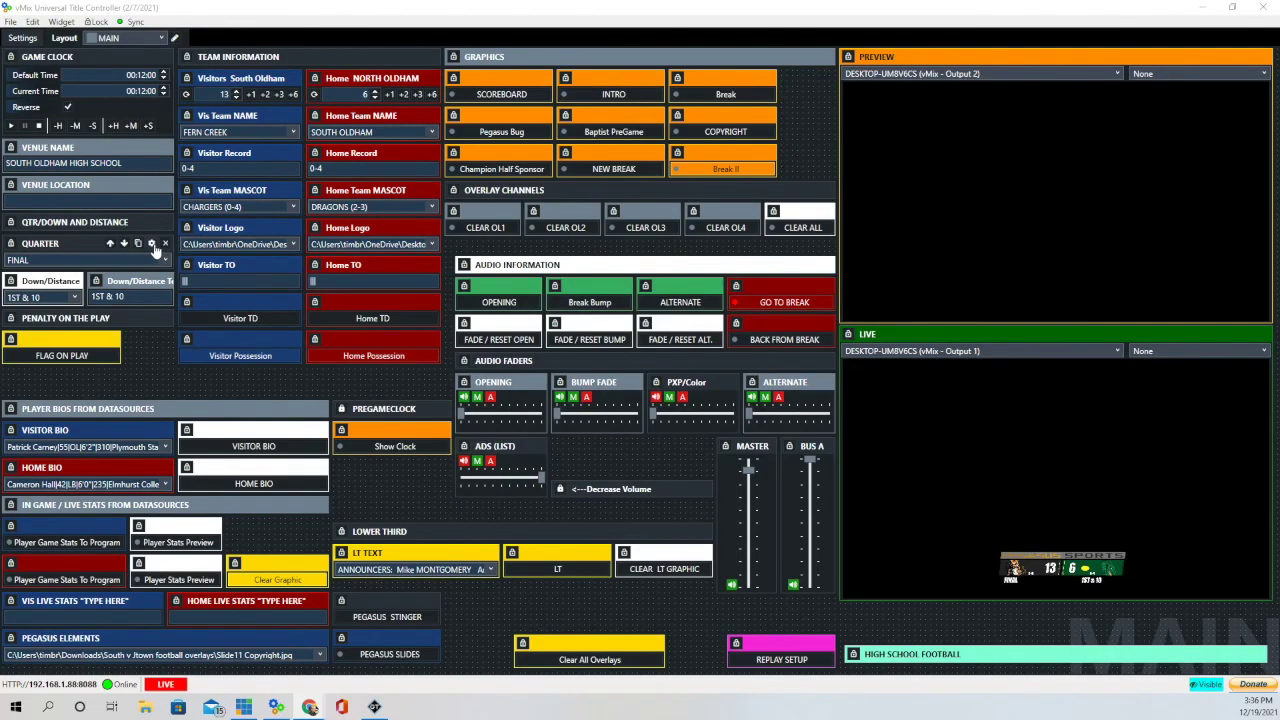
# Review the Quarter list's item-to-title mapping, then bring up the Down/Distance list properties
pyautogui.click(152, 244)
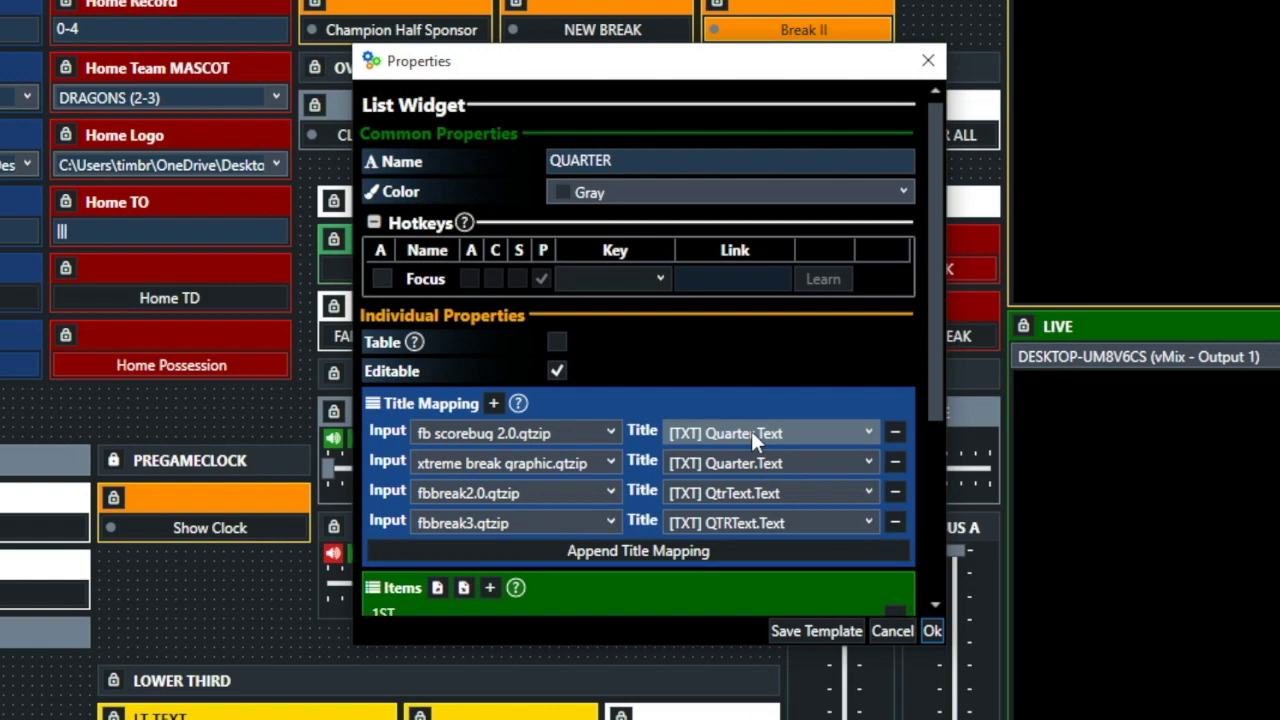
pyautogui.scroll(-5, 751, 431)
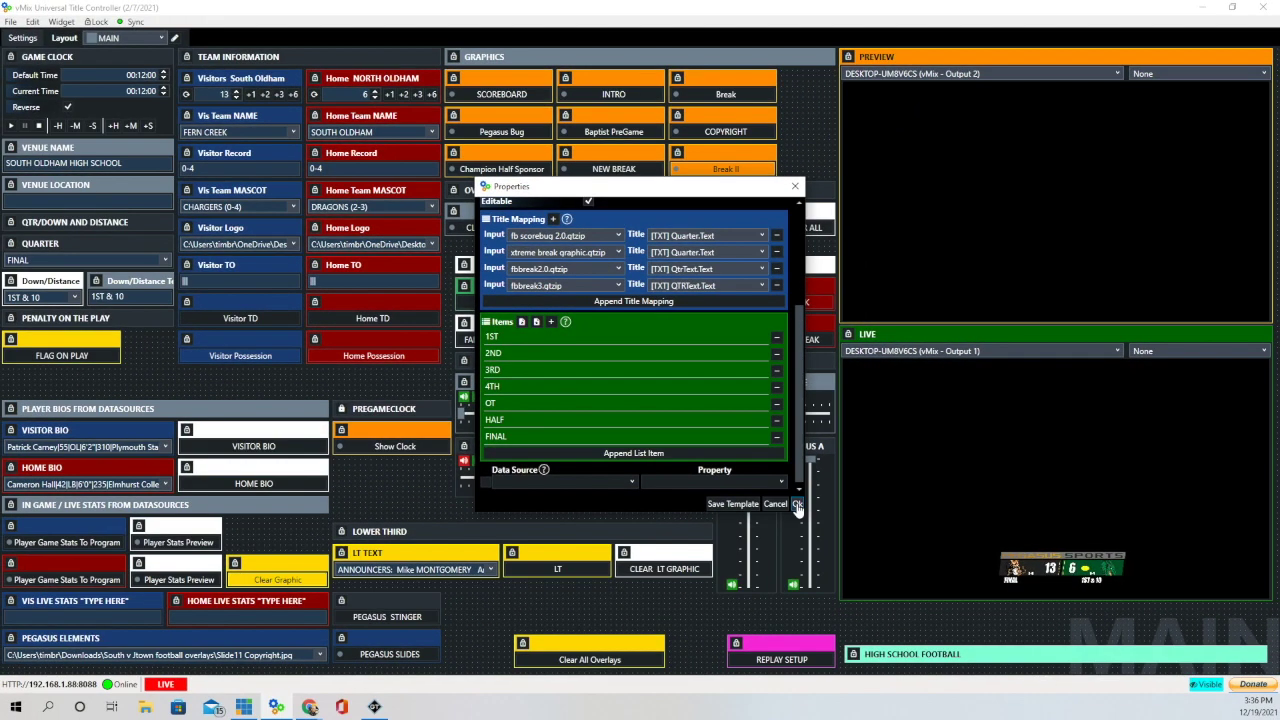
pyautogui.click(797, 505)
pyautogui.moveTo(70, 285)
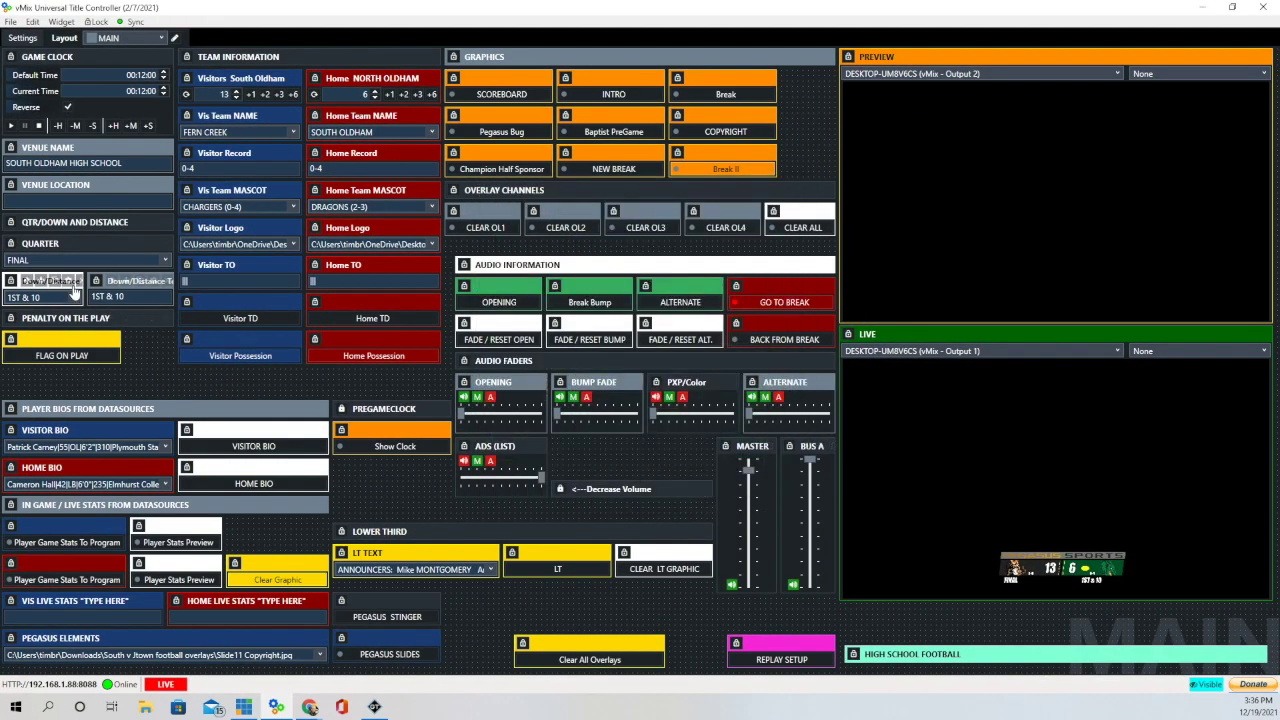
pyautogui.click(68, 282)
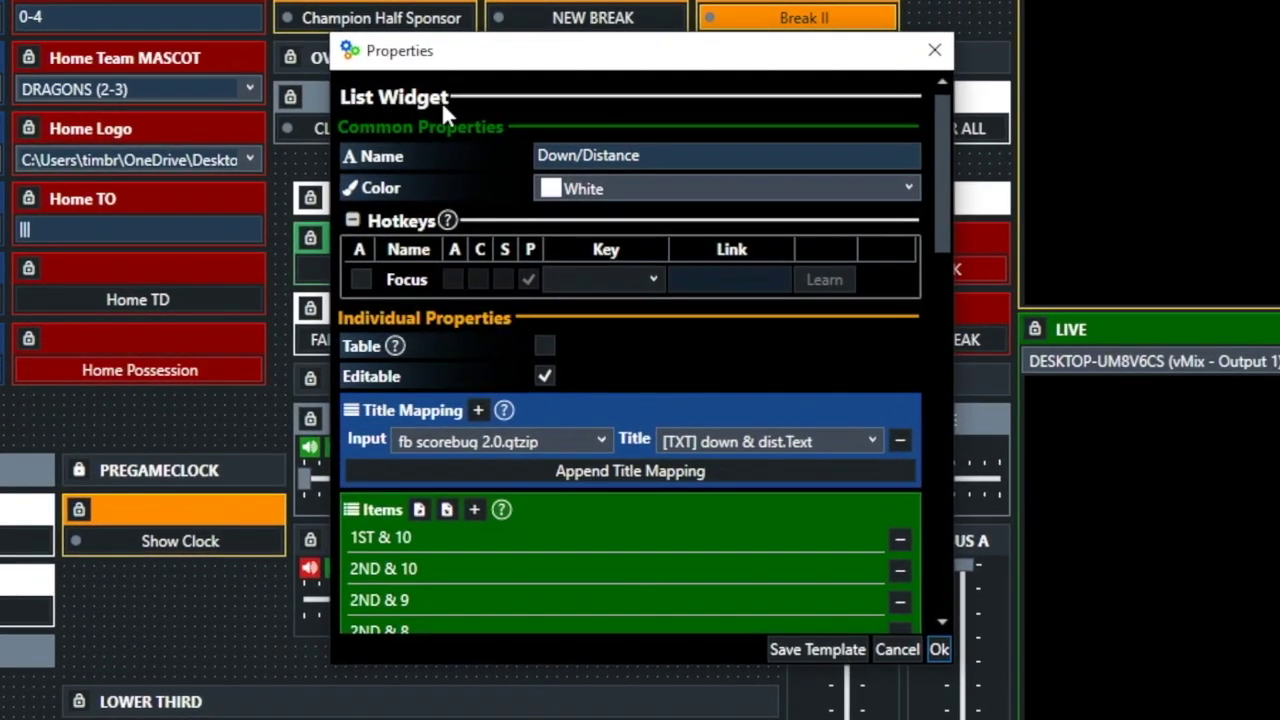
# Scroll to the end of the Down/Distance Items list, then close the properties with Ok
pyautogui.scroll(-1, 770, 280)
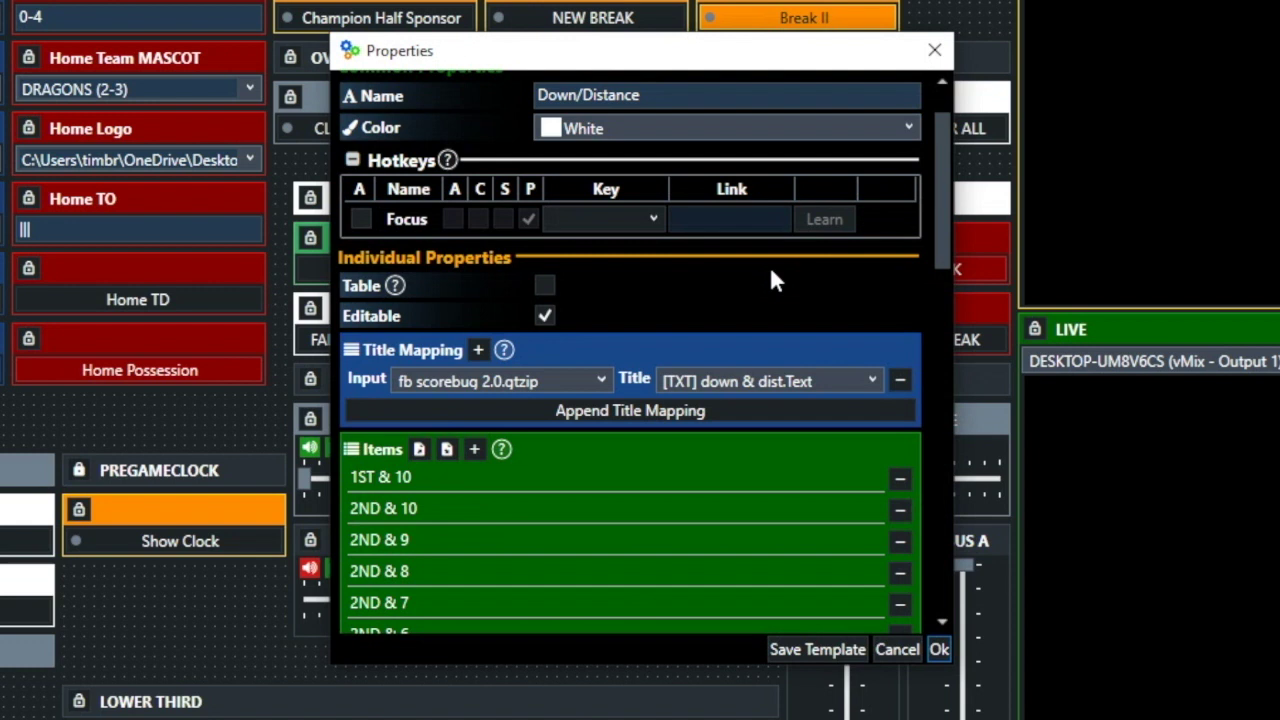
pyautogui.scroll(-2, 770, 272)
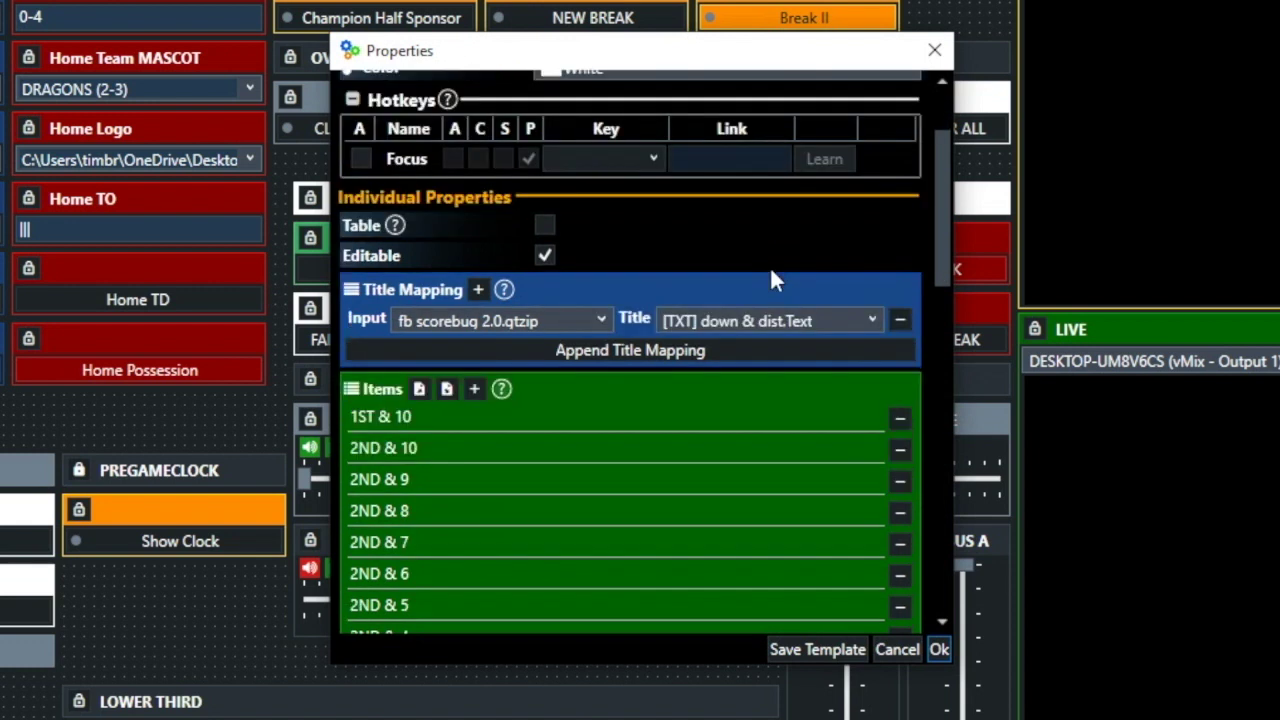
pyautogui.scroll(-3, 770, 268)
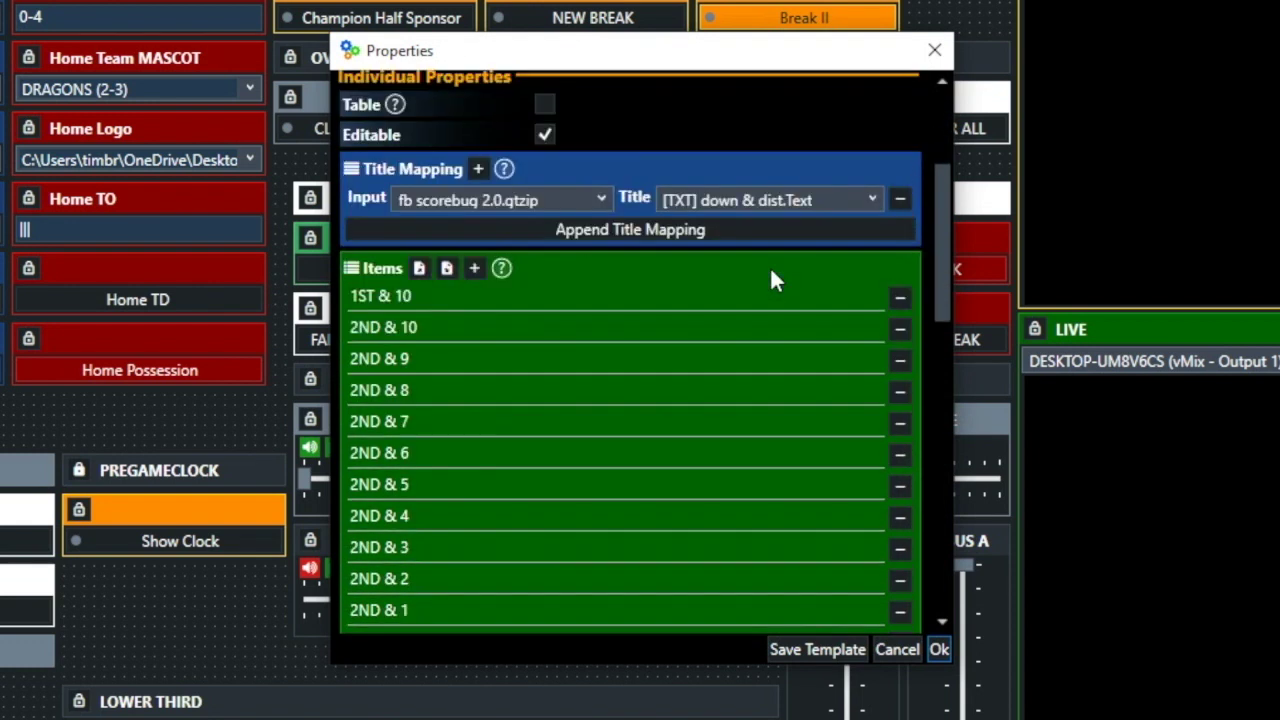
pyautogui.scroll(-4, 773, 270)
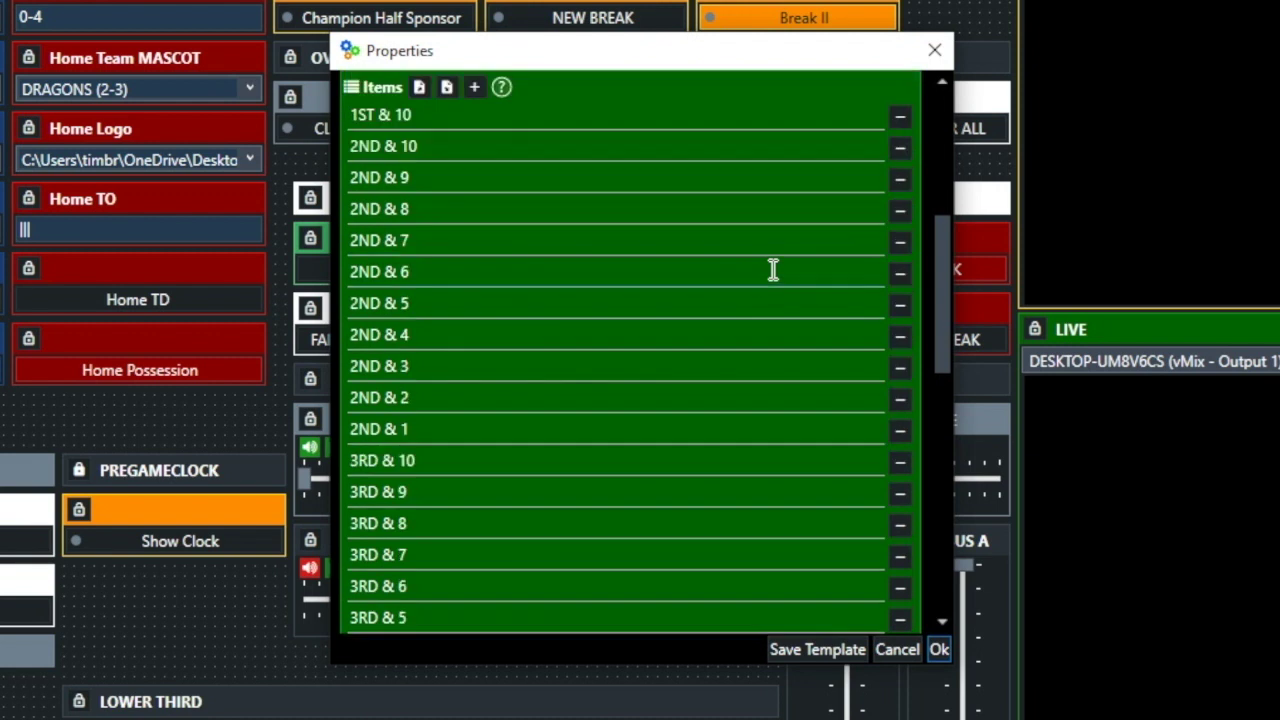
pyautogui.scroll(-5, 770, 270)
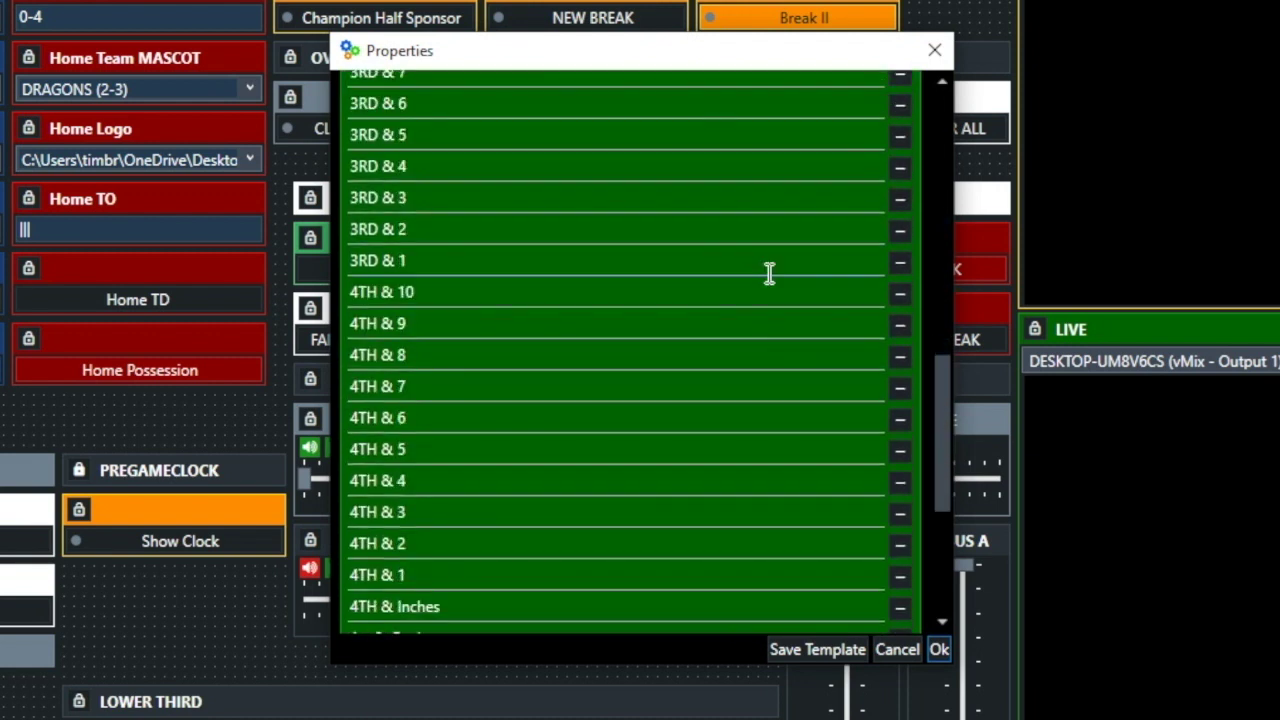
pyautogui.scroll(-1, 770, 274)
pyautogui.scroll(-1, 770, 274)
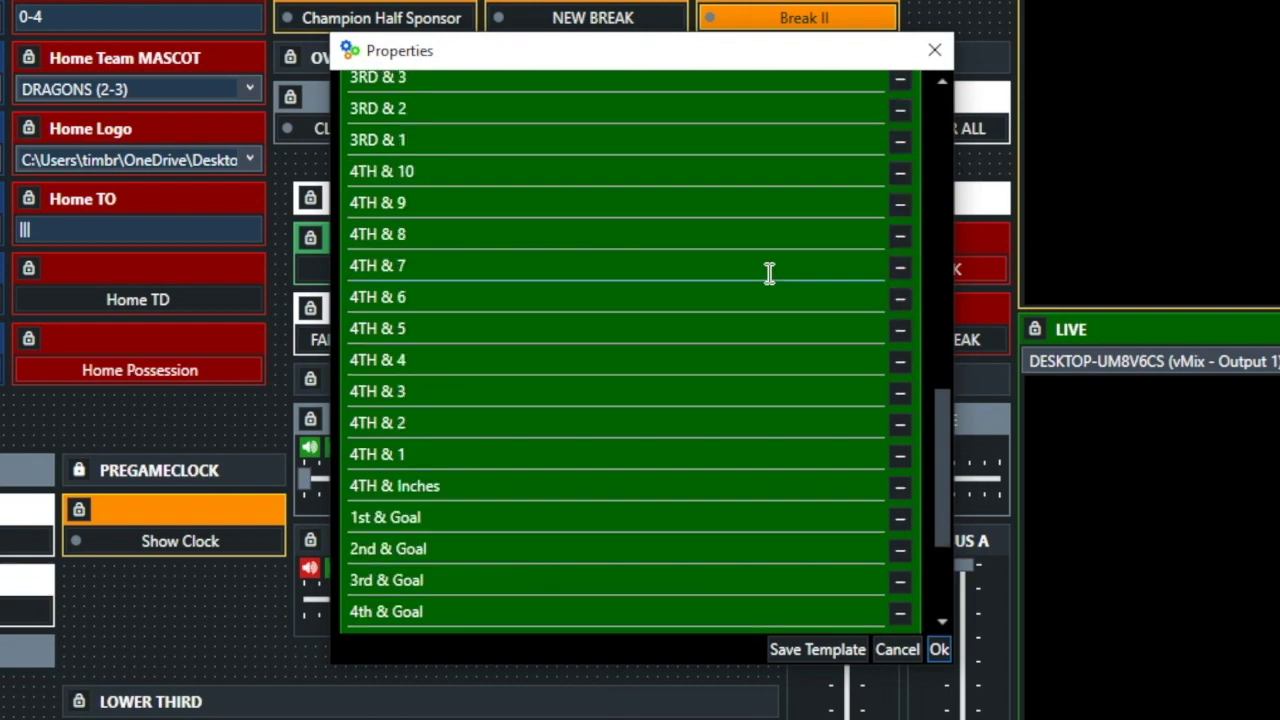
pyautogui.scroll(-1, 769, 274)
pyautogui.scroll(-2, 768, 274)
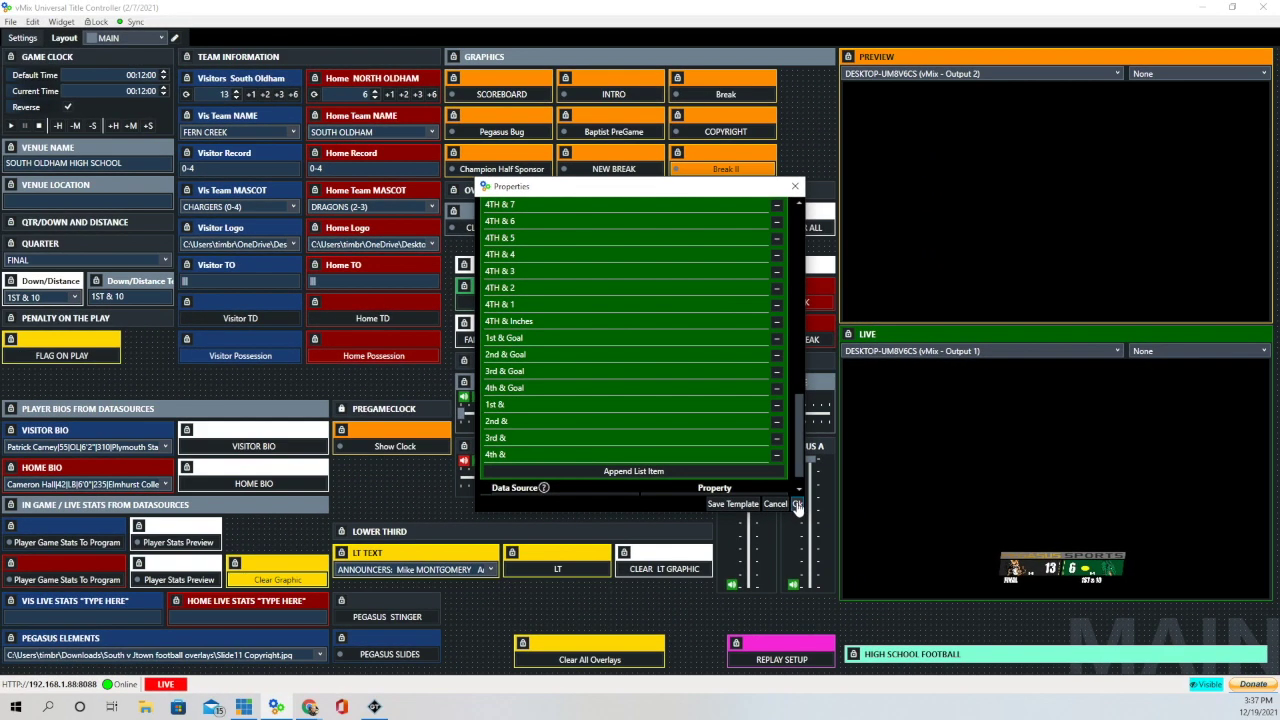
pyautogui.click(797, 506)
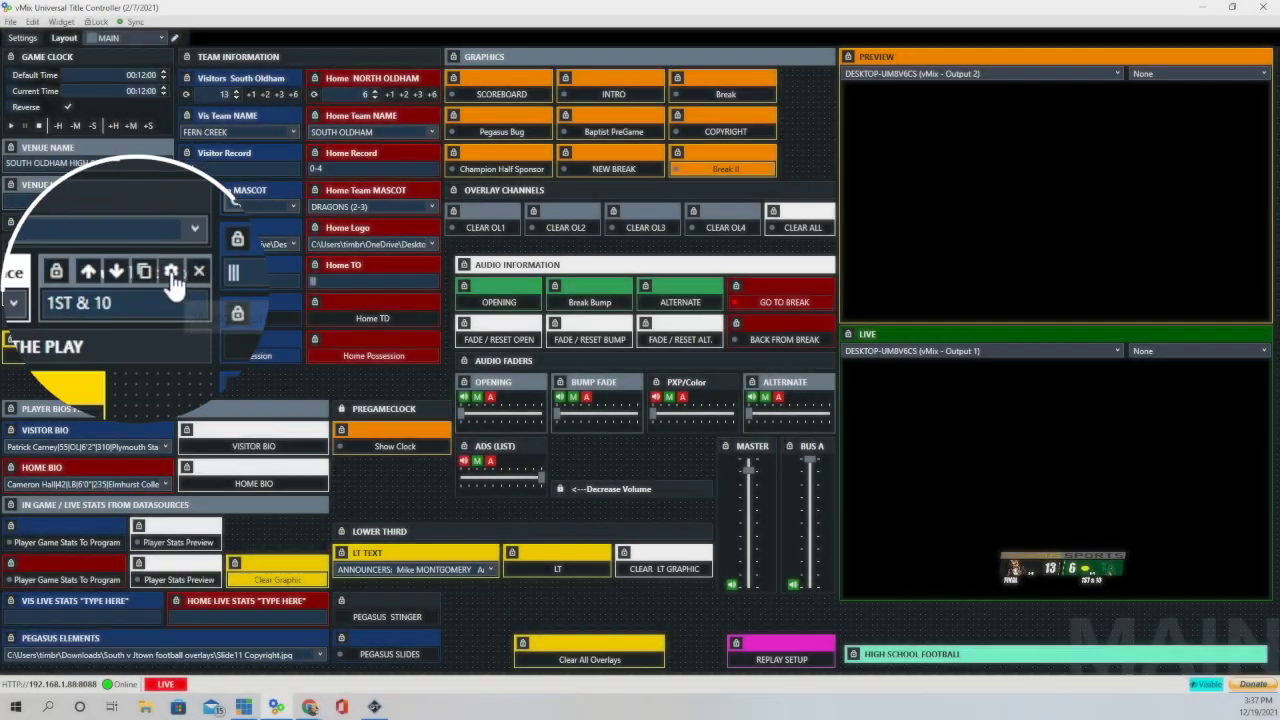
# Check the Down/Distance Text widget's title mapping, then change its text from 1ST & 10 to 1ST & 25
pyautogui.click(156, 283)
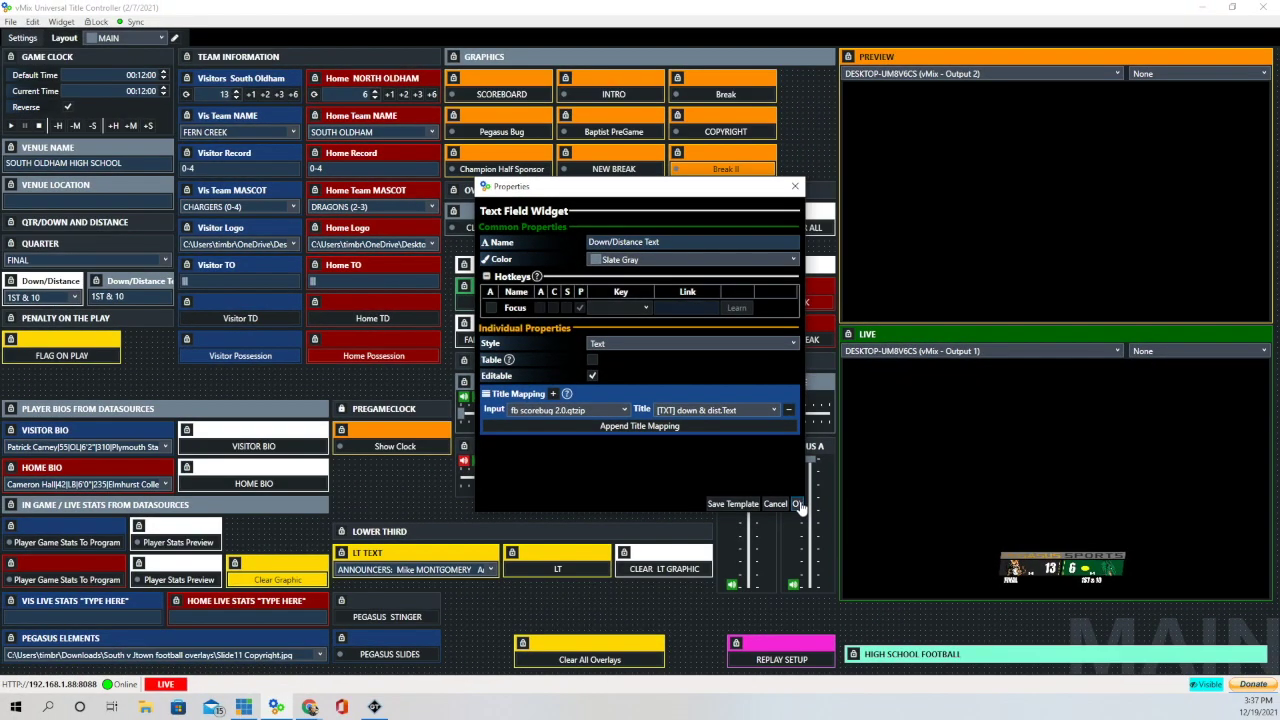
pyautogui.click(800, 505)
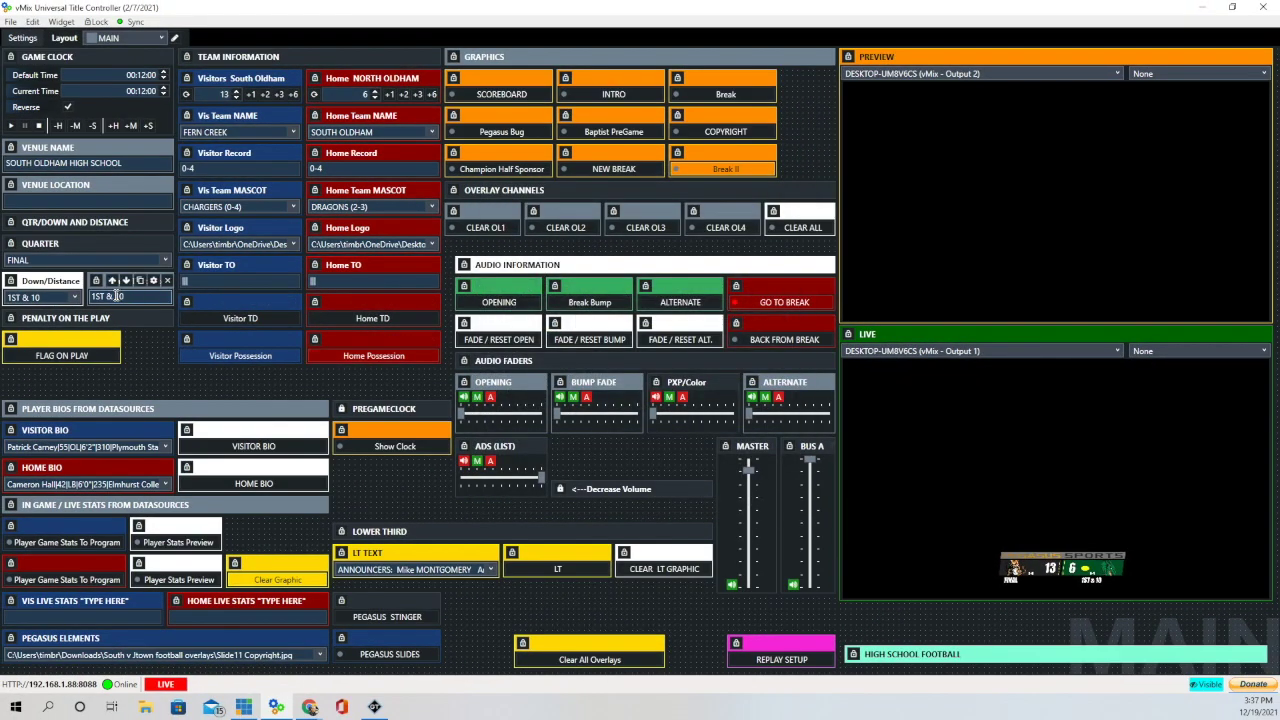
pyautogui.click(137, 296)
pyautogui.press('BackSpace')
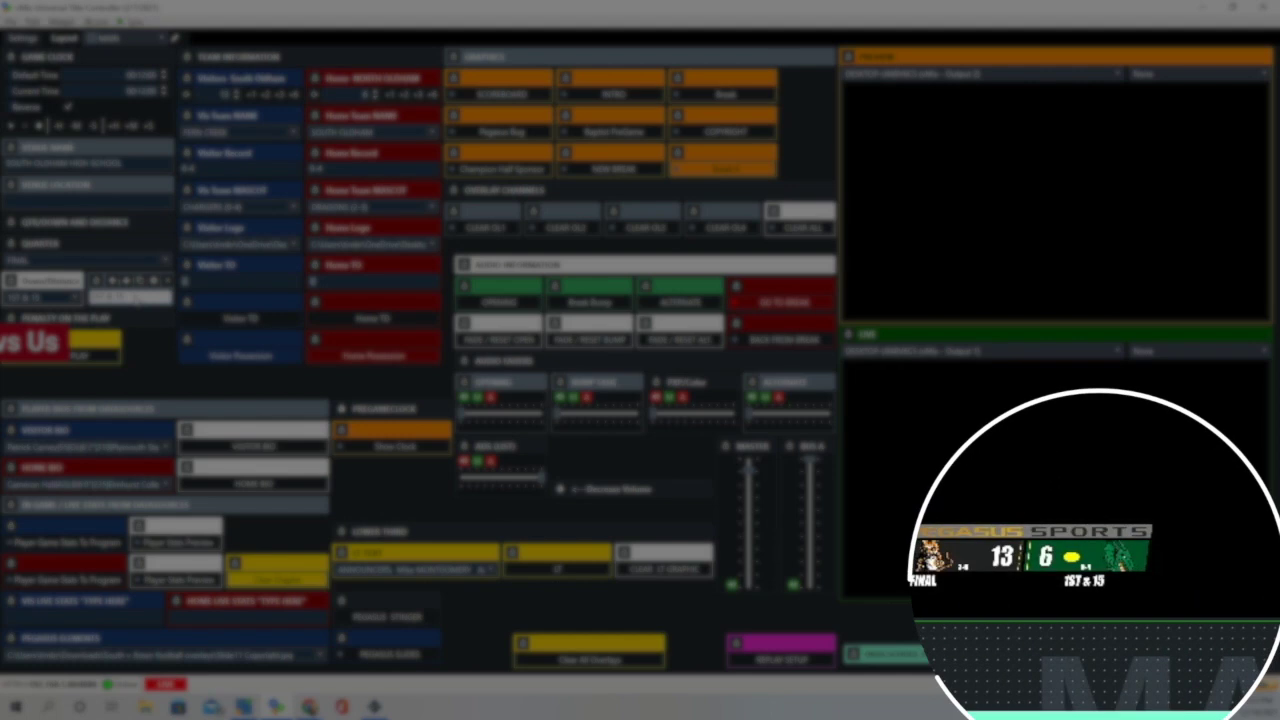
pyautogui.write('4')
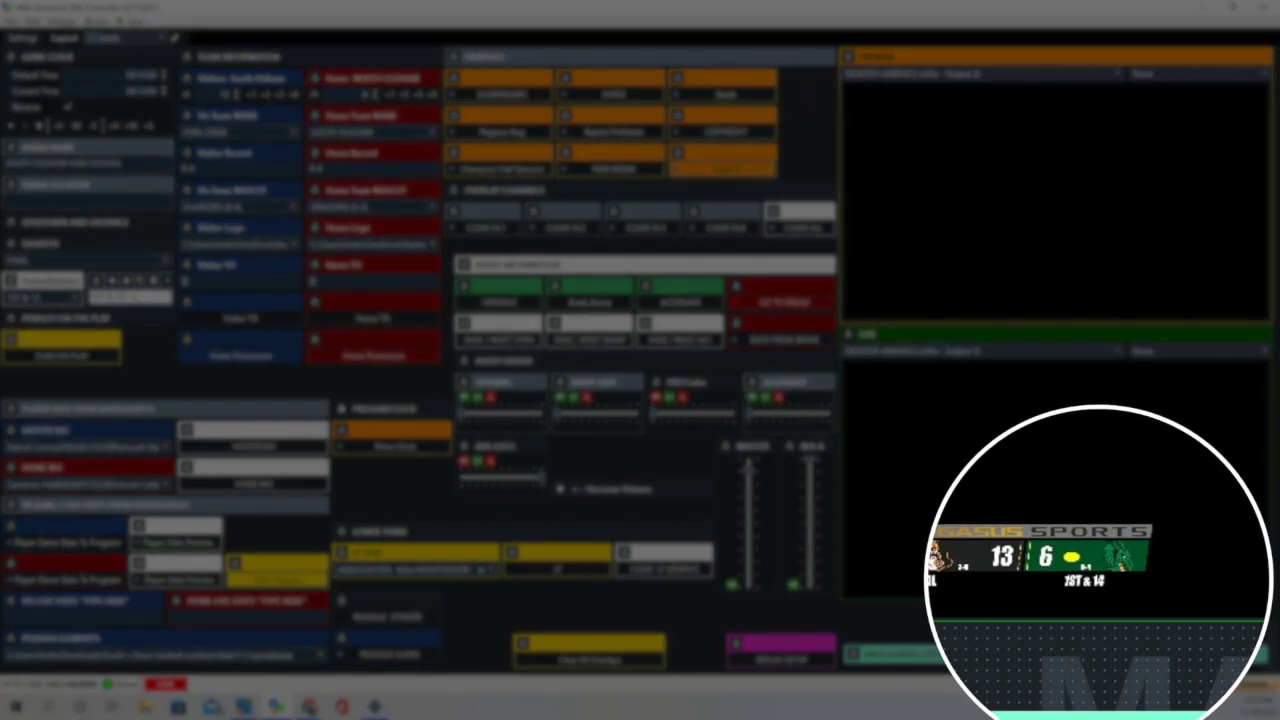
pyautogui.press('BackSpace')
pyautogui.press('BackSpace')
pyautogui.write('25')
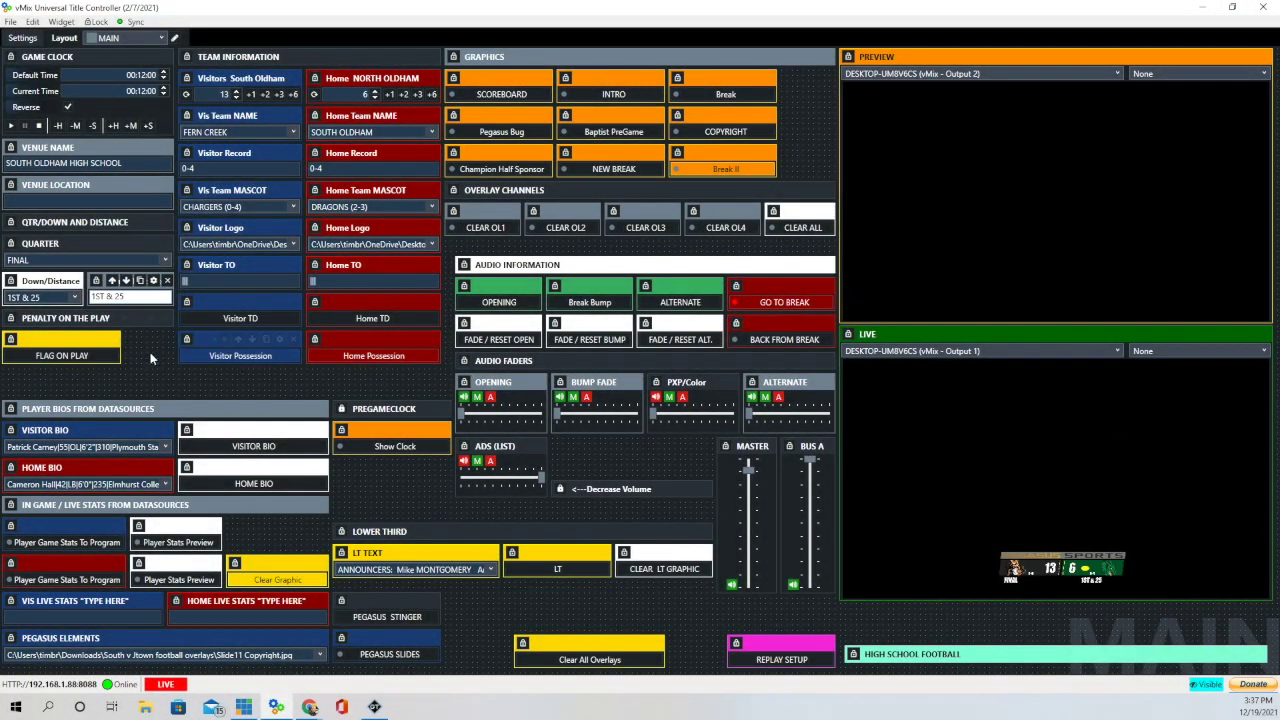
pyautogui.click(104, 346)
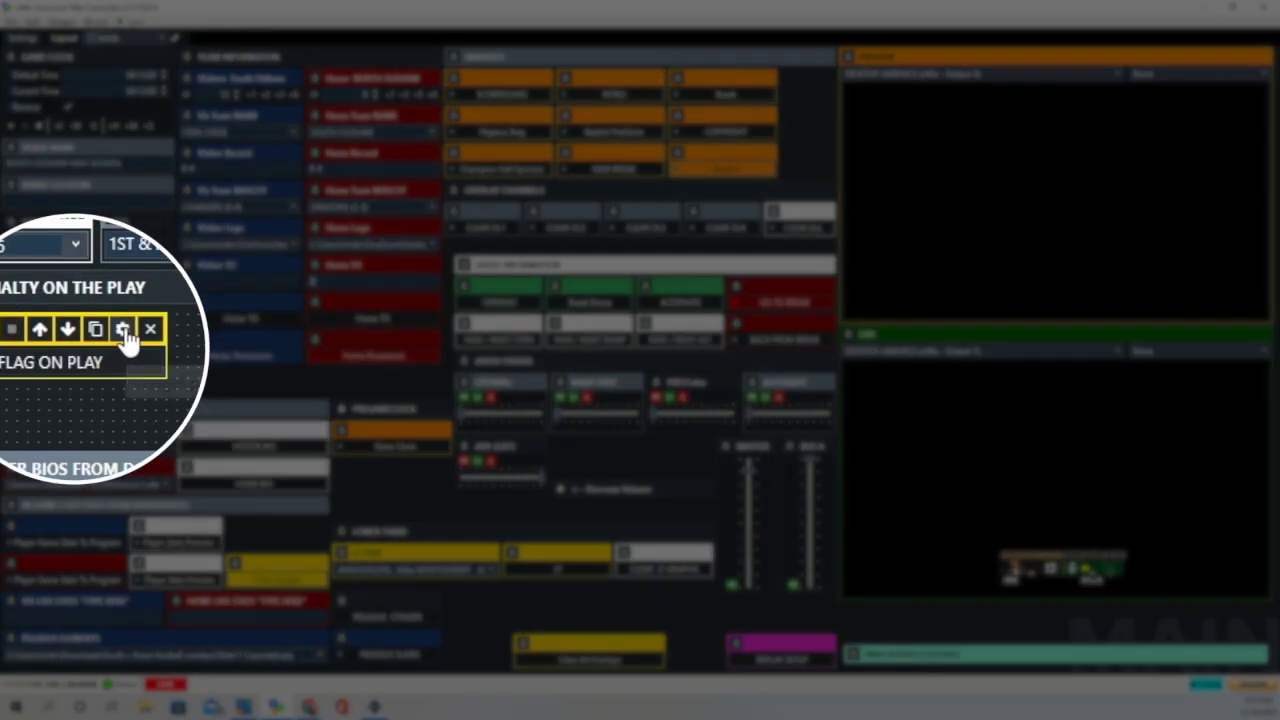
pyautogui.click(123, 331)
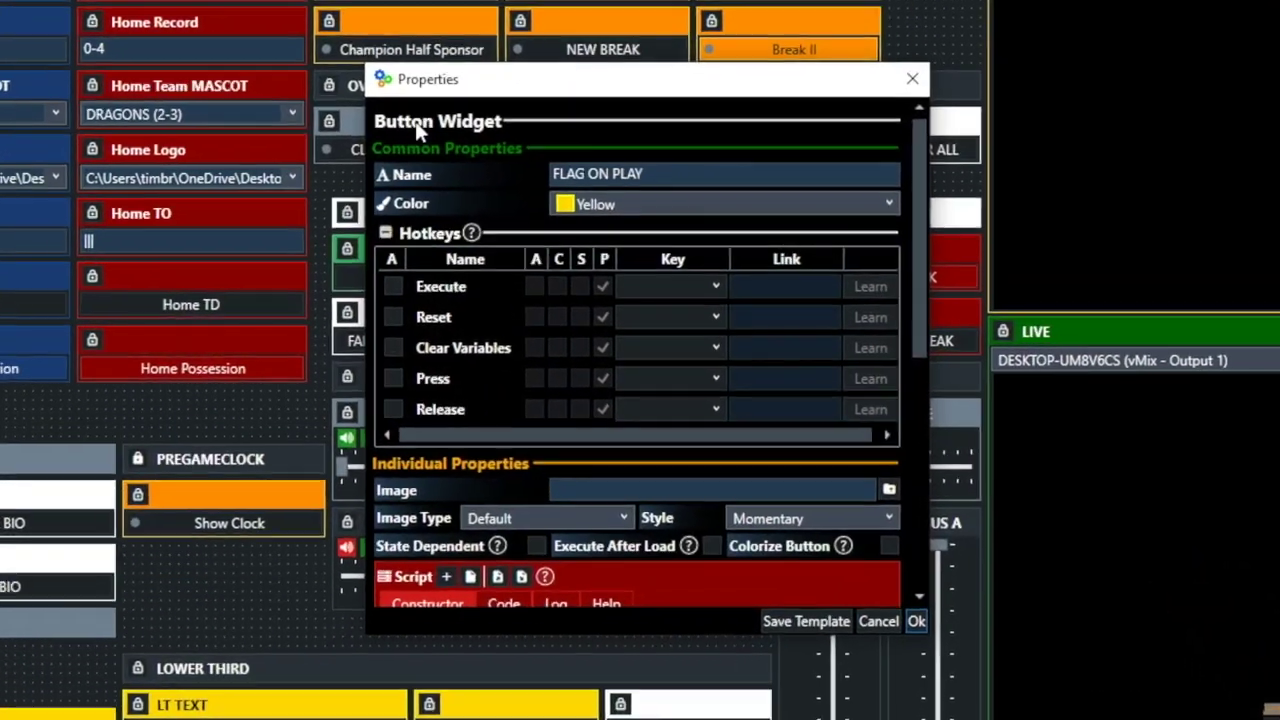
pyautogui.scroll(-3, 722, 266)
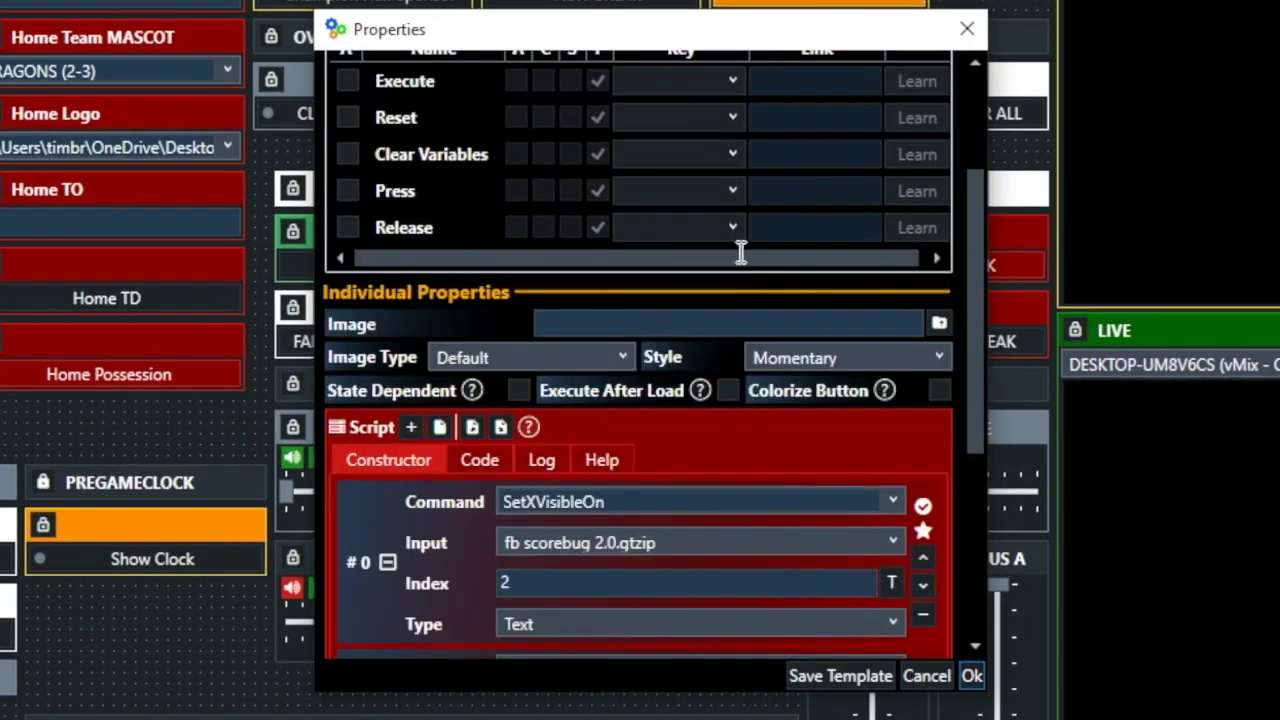
pyautogui.scroll(-2, 740, 252)
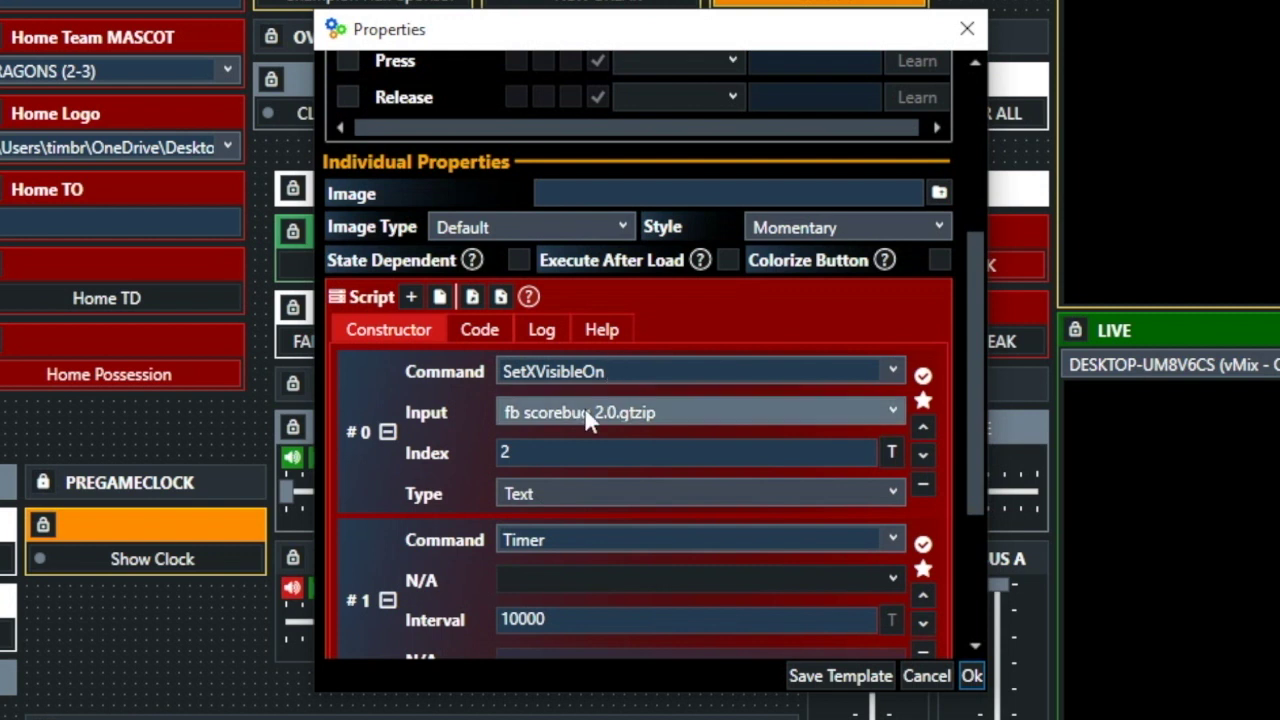
pyautogui.click(893, 452)
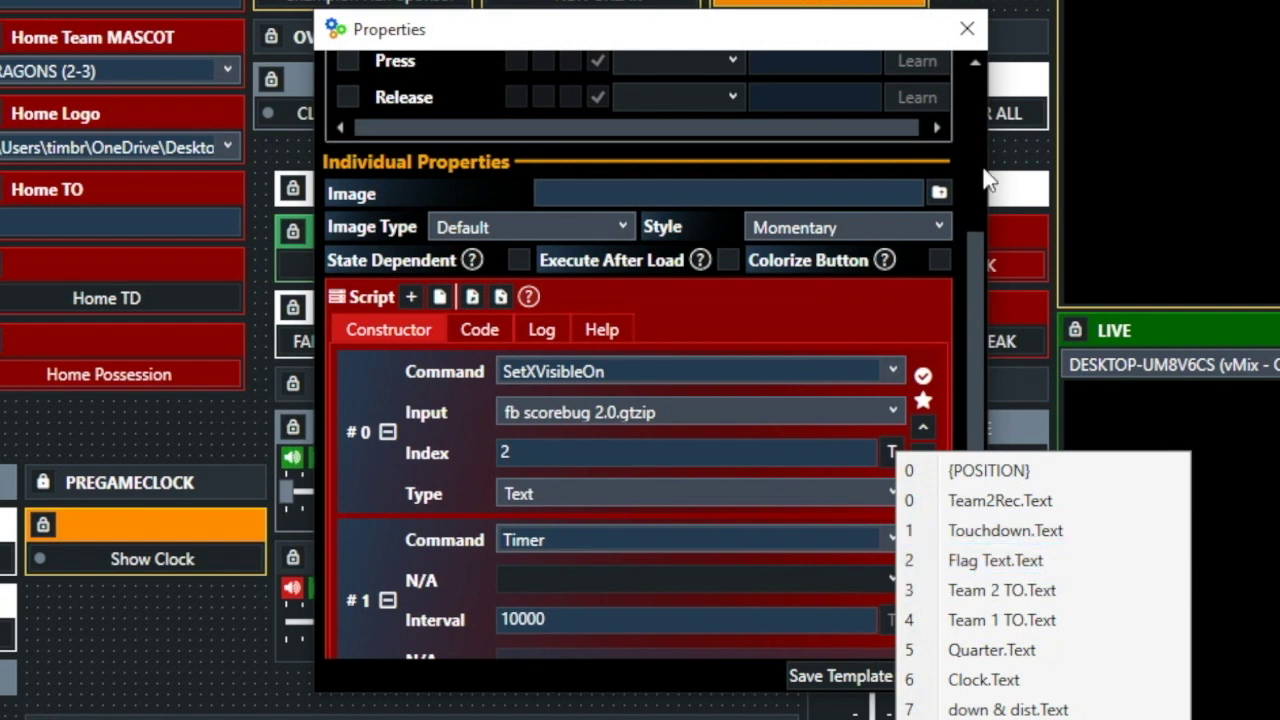
pyautogui.press('Escape')
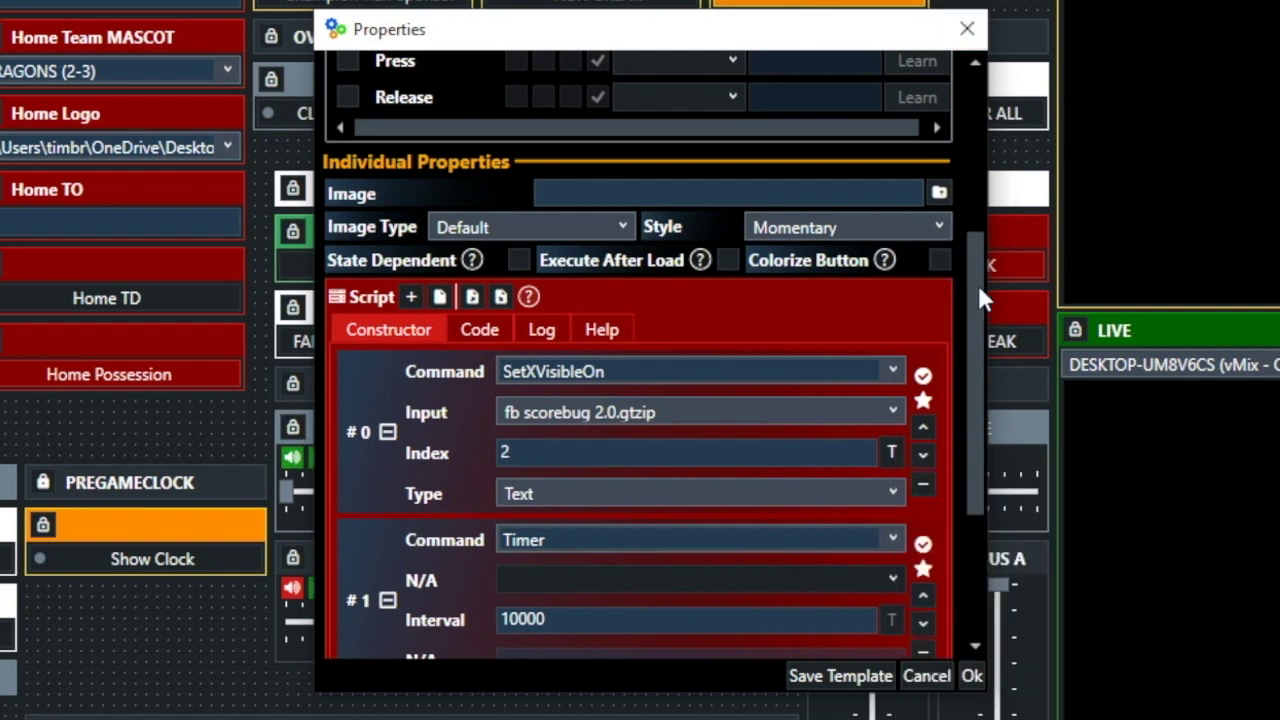
pyautogui.moveTo(977, 282); pyautogui.dragTo(959, 421)
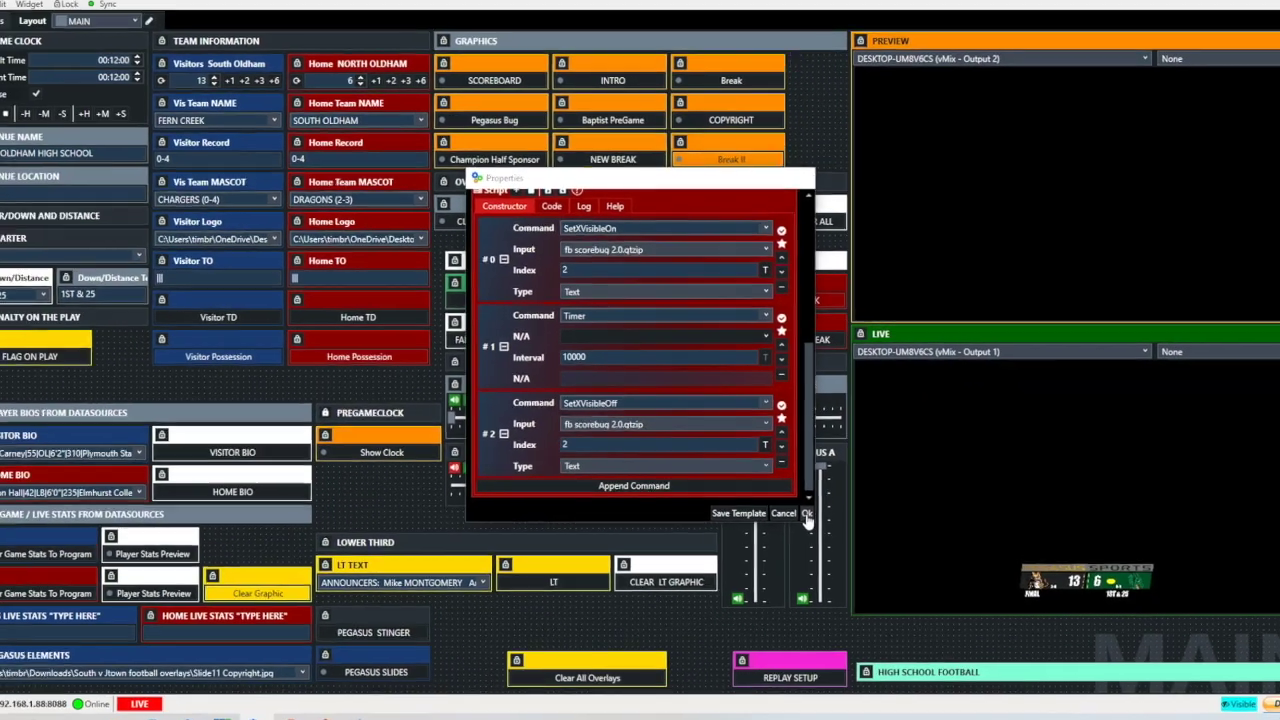
# Close the flag button settings and scroll to the Visitor Possession button's script
pyautogui.click(971, 676)
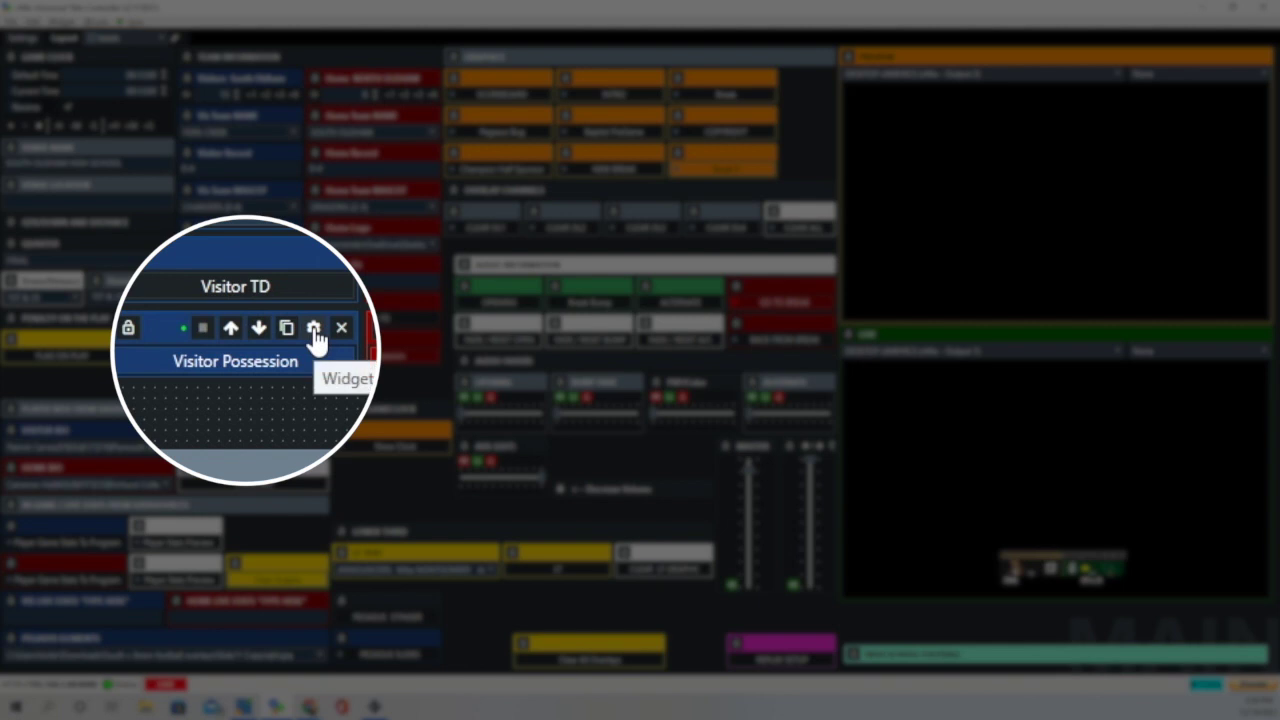
pyautogui.click(290, 333)
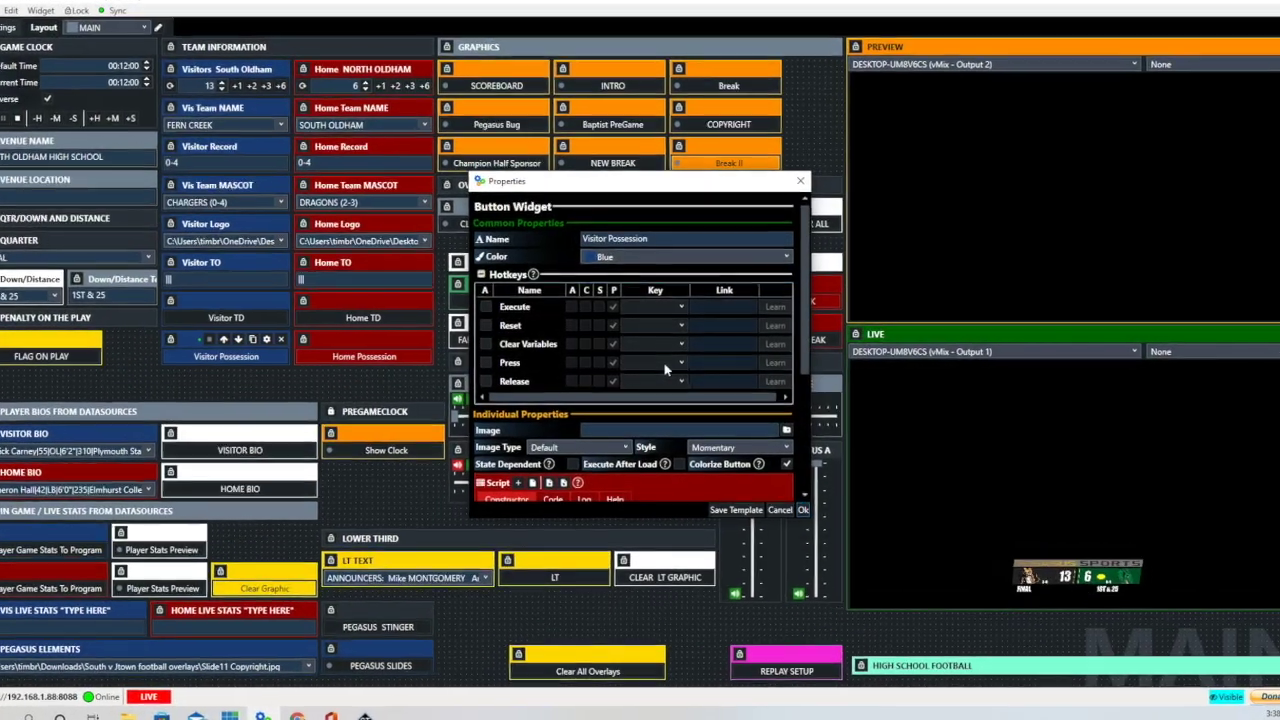
pyautogui.scroll(-2, 663, 355)
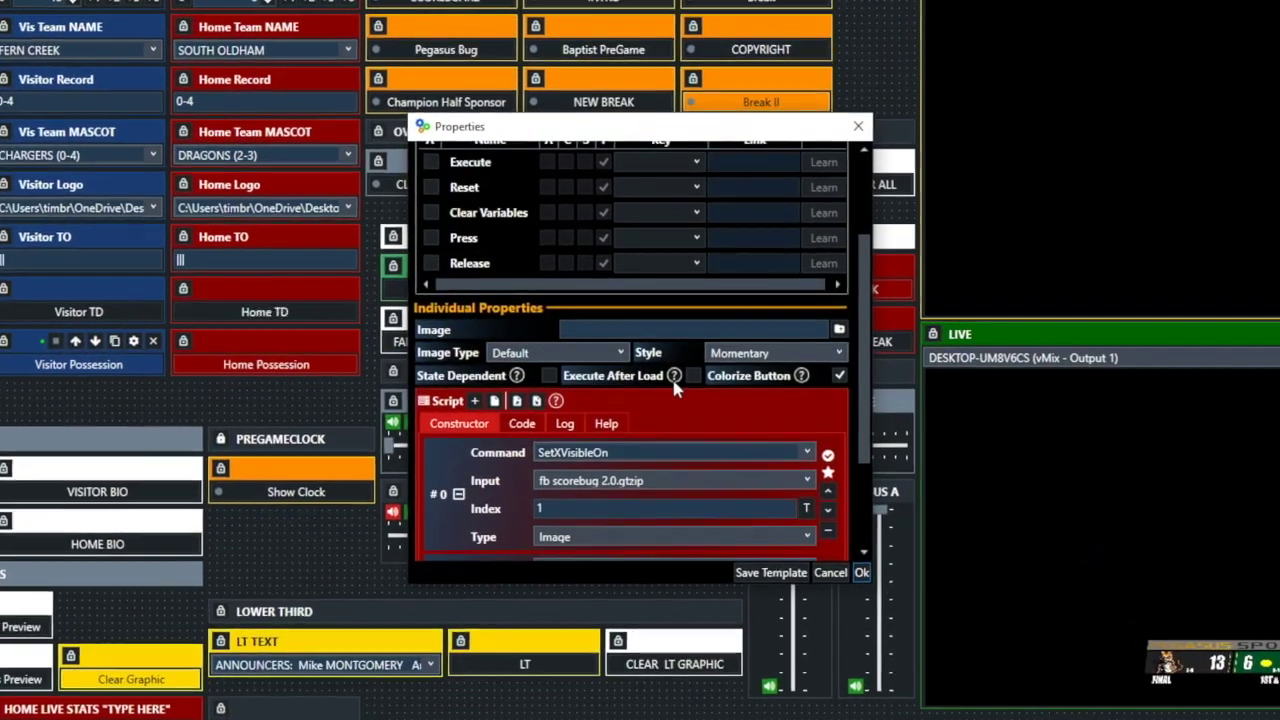
pyautogui.scroll(-2, 672, 380)
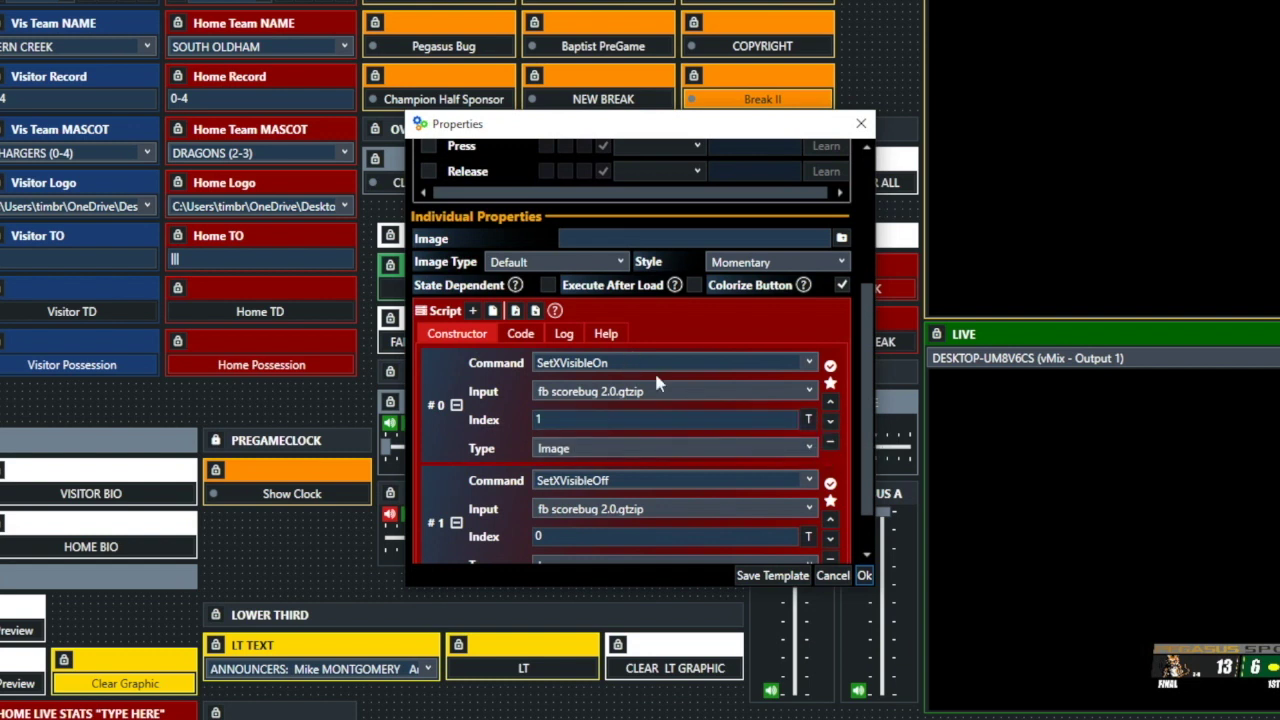
# Confirm the script shows image index 1 and hides image index 0
pyautogui.click(808, 419)
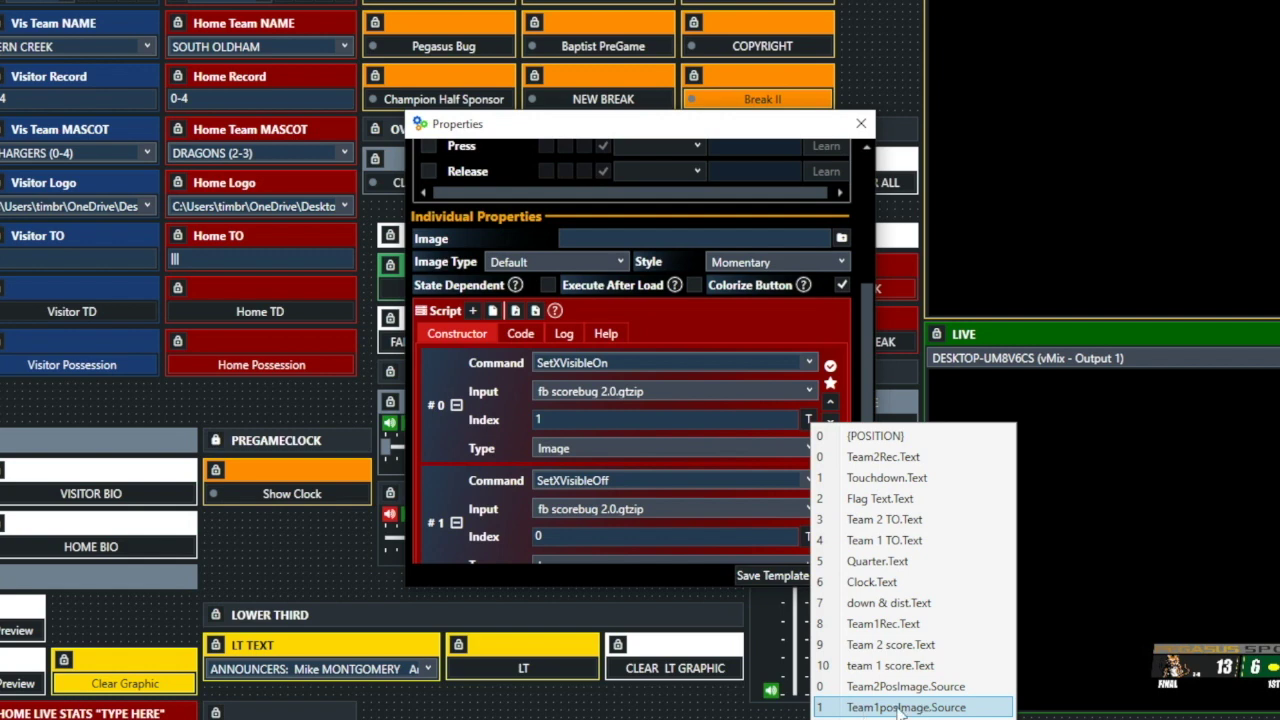
pyautogui.click(883, 29)
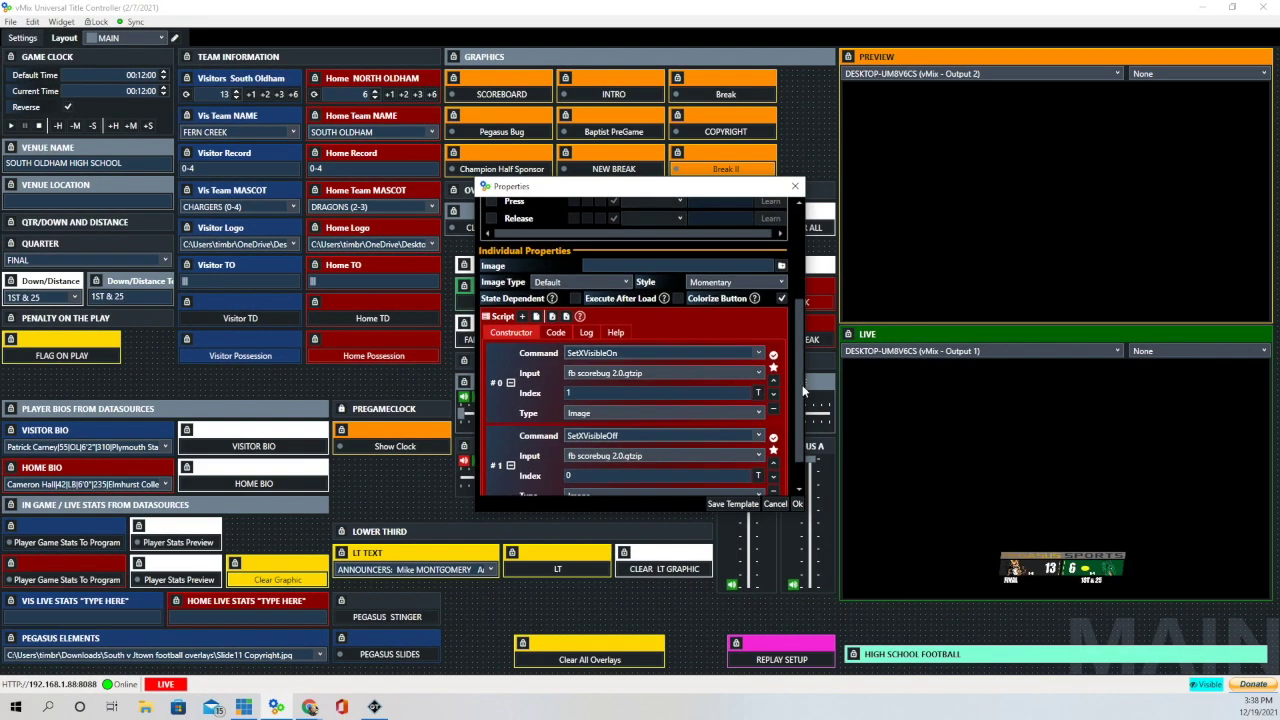
pyautogui.scroll(-2, 833, 440)
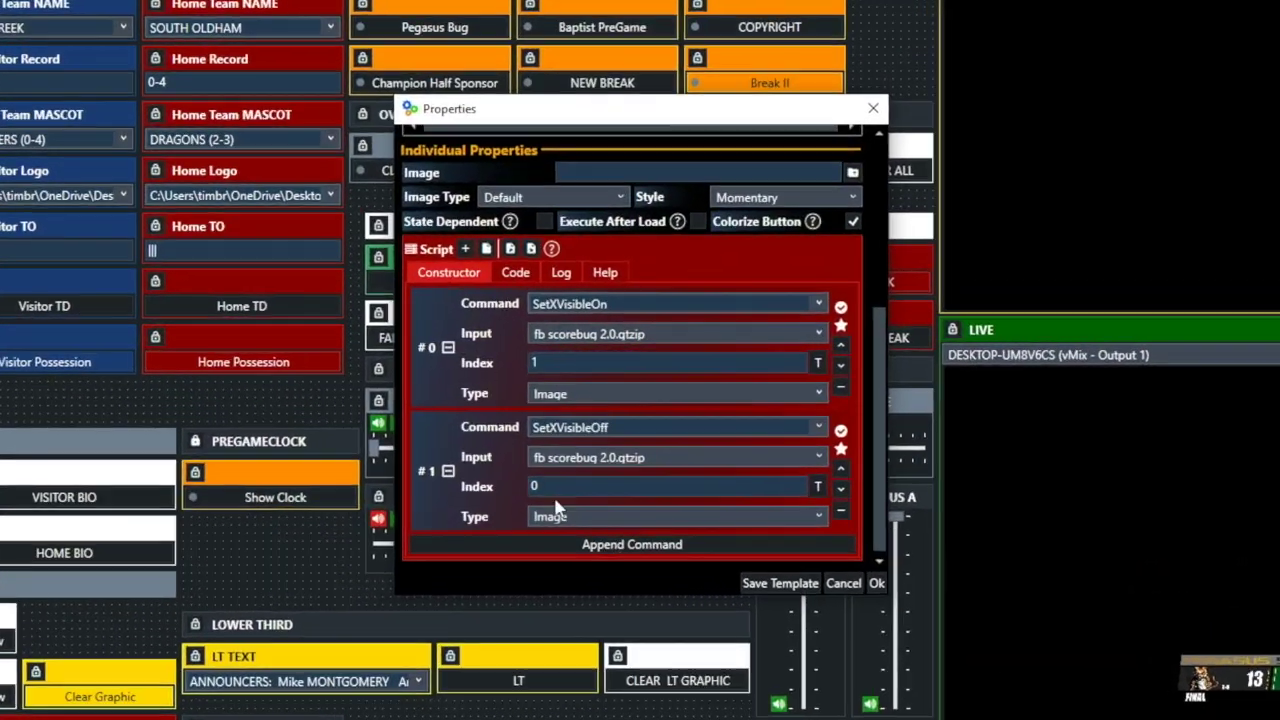
pyautogui.click(637, 443)
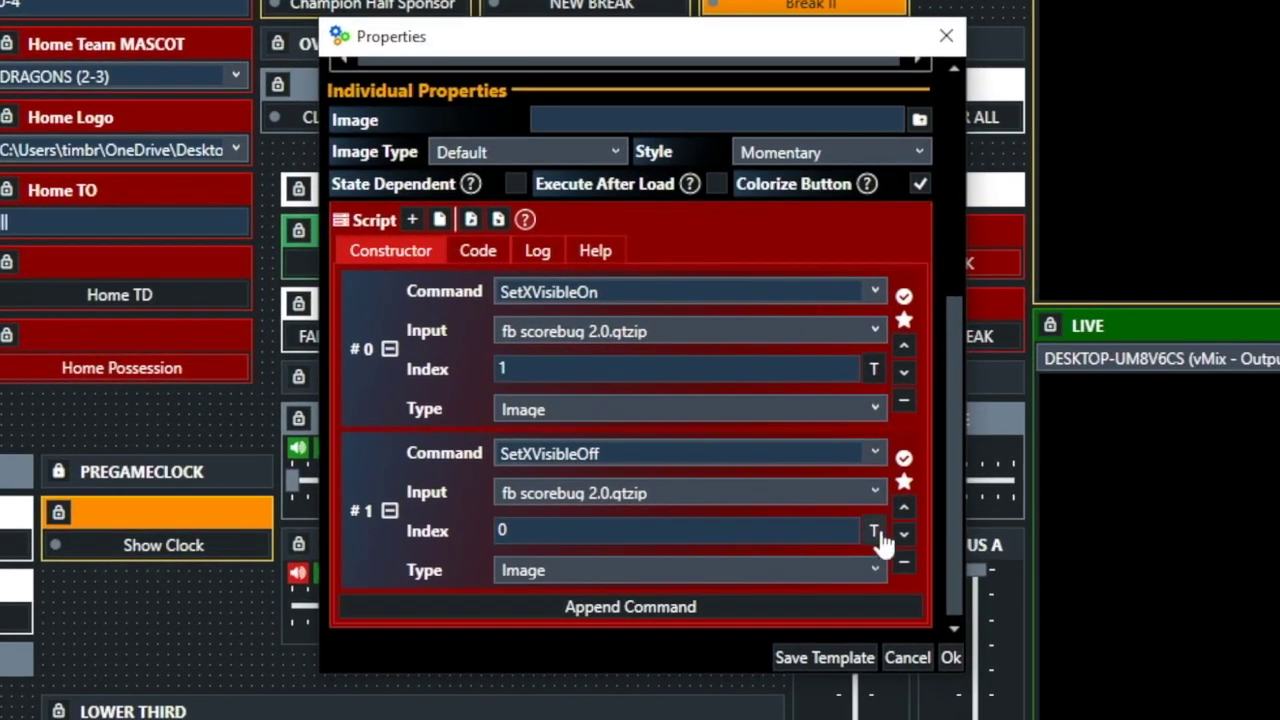
pyautogui.click(873, 531)
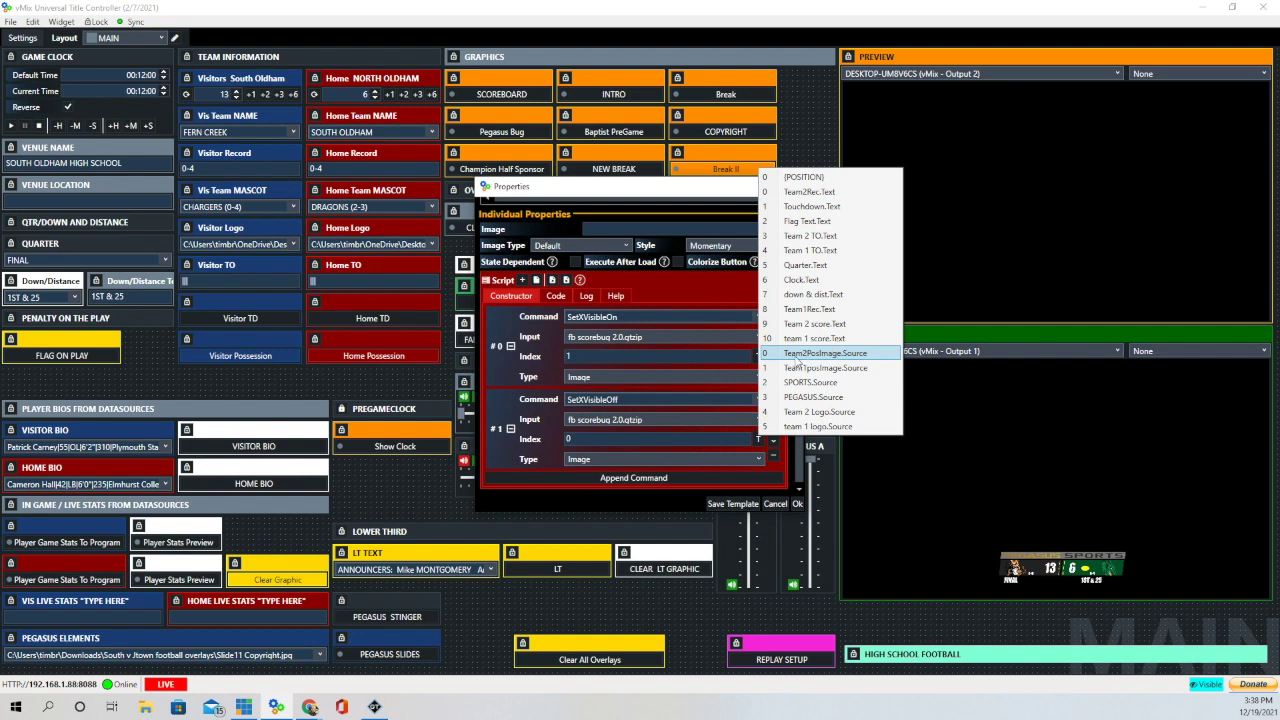
pyautogui.click(809, 103)
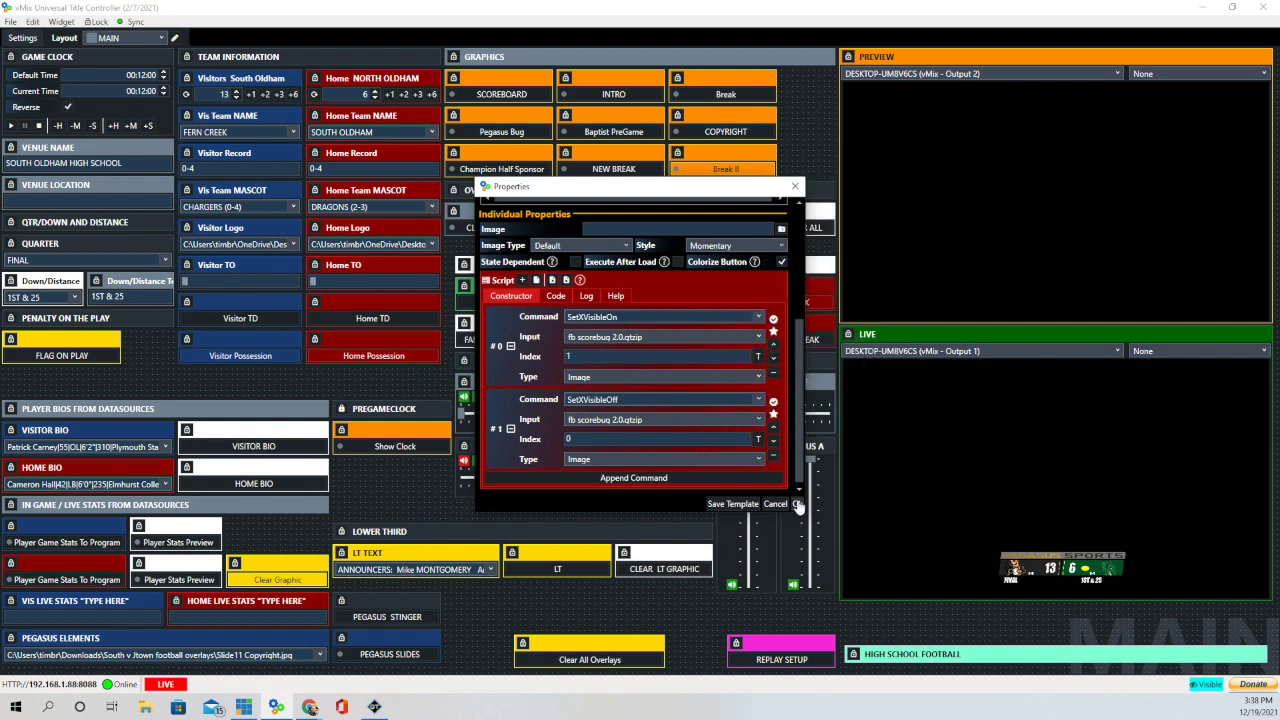
# Close Visitor Possession settings and confirm the Visitor TO field keeps its Text style
pyautogui.click(798, 505)
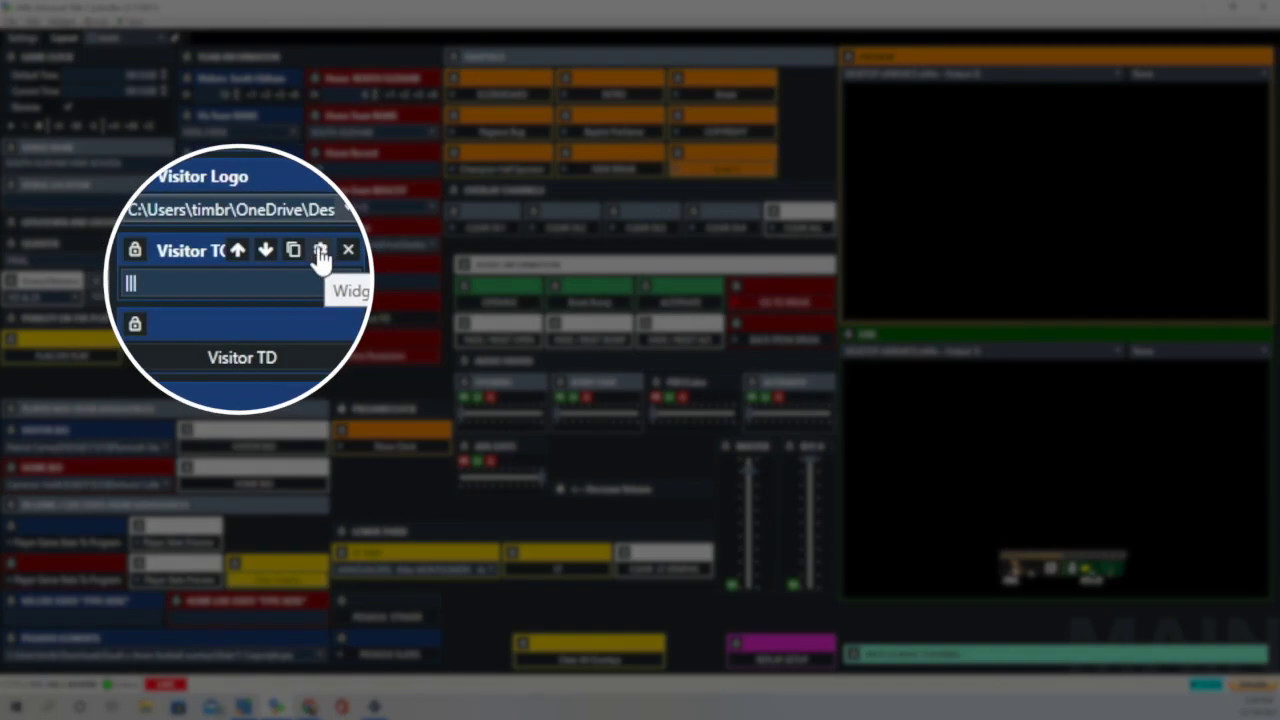
pyautogui.click(255, 250)
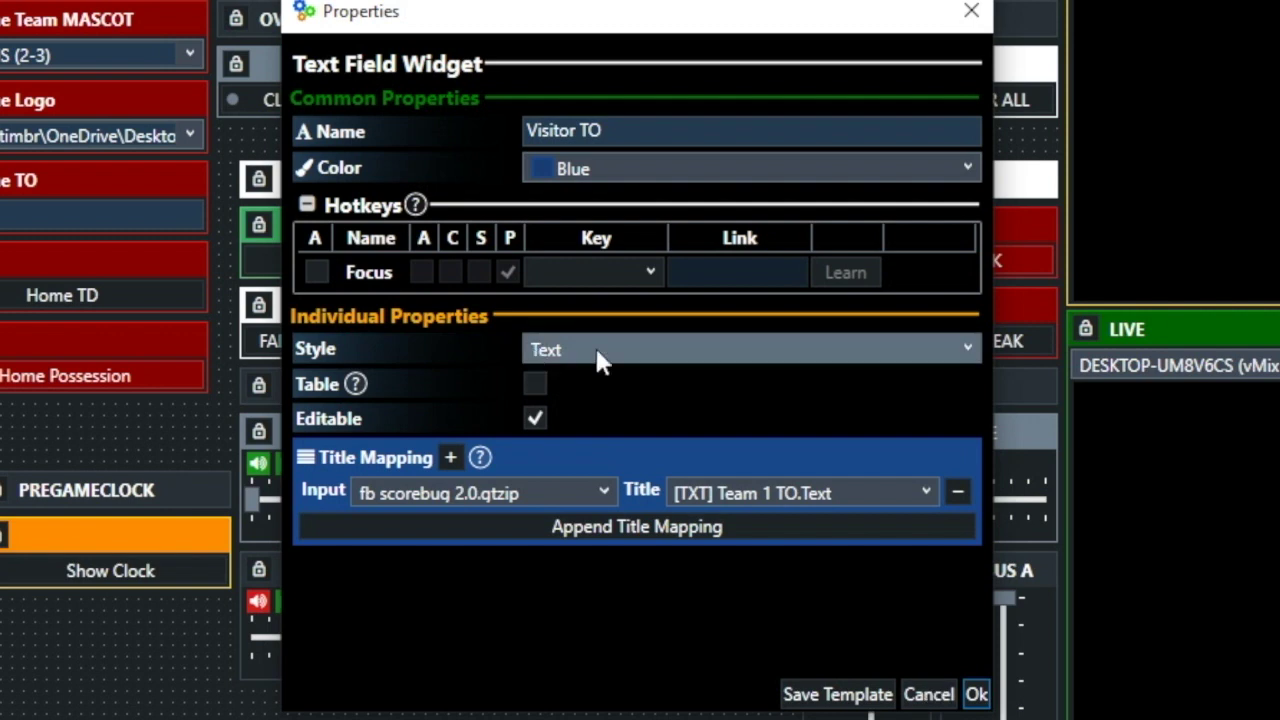
pyautogui.click(972, 345)
pyautogui.click(972, 345)
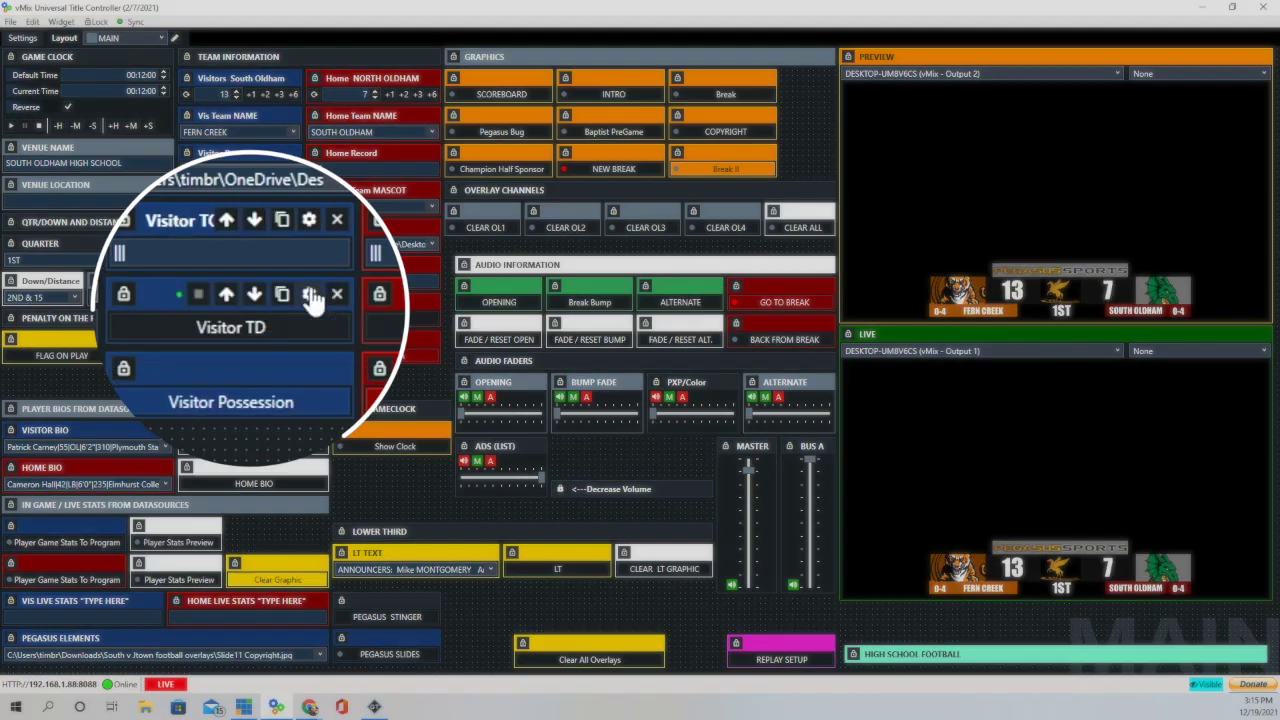
# Review the Visitor TD script #0–#8: hide images 3 and 2, show text 1 for 8000, then reverse
pyautogui.click(279, 302)
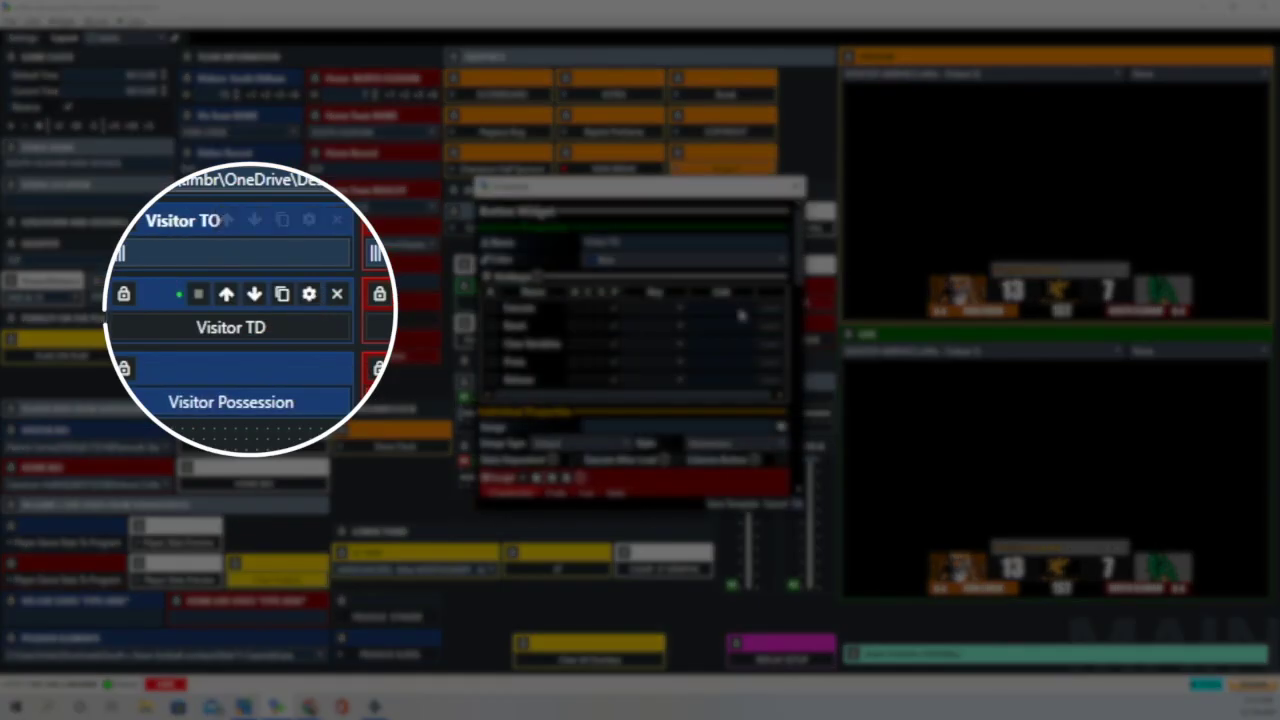
pyautogui.scroll(-5, 714, 291)
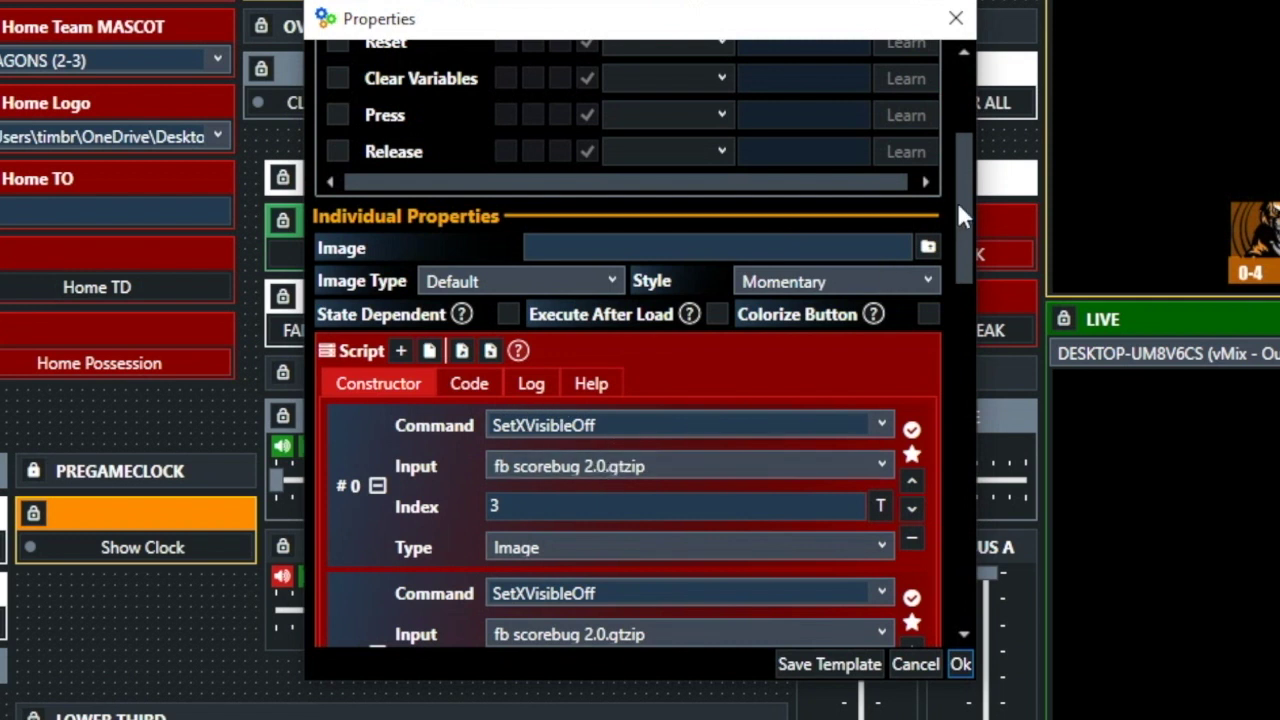
pyautogui.moveTo(956, 199); pyautogui.dragTo(931, 448)
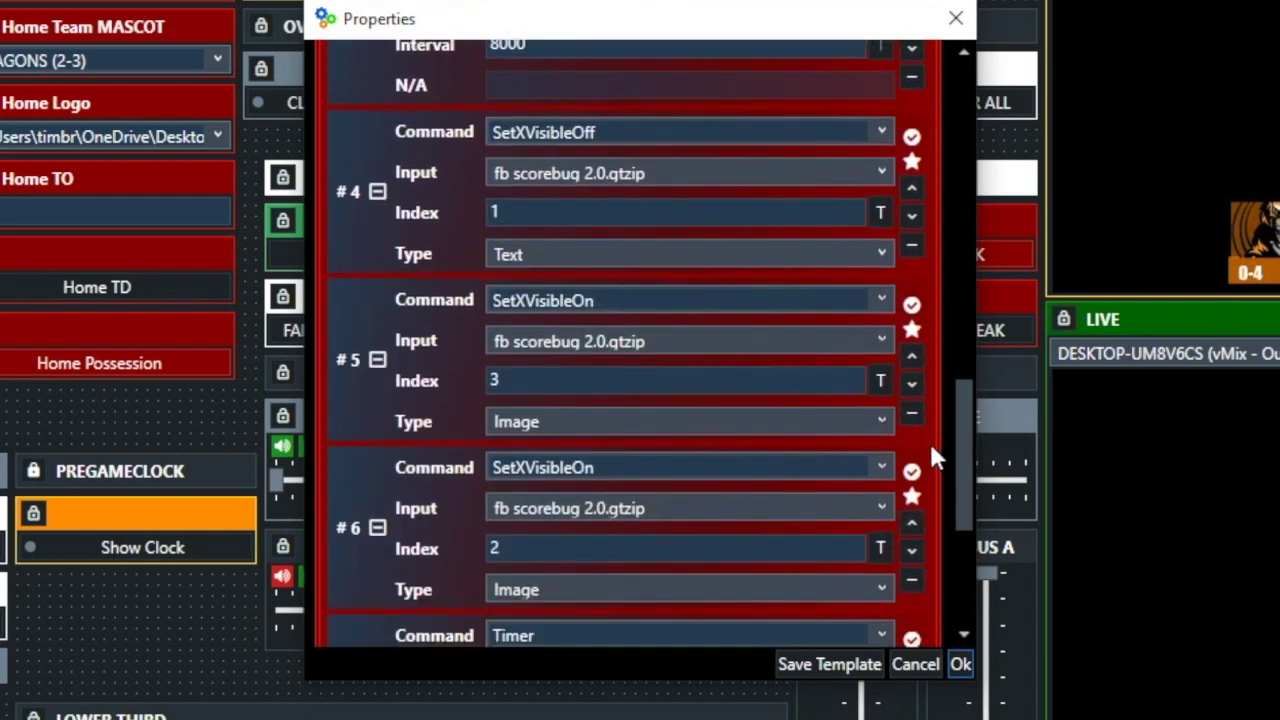
pyautogui.scroll(-4, 928, 450)
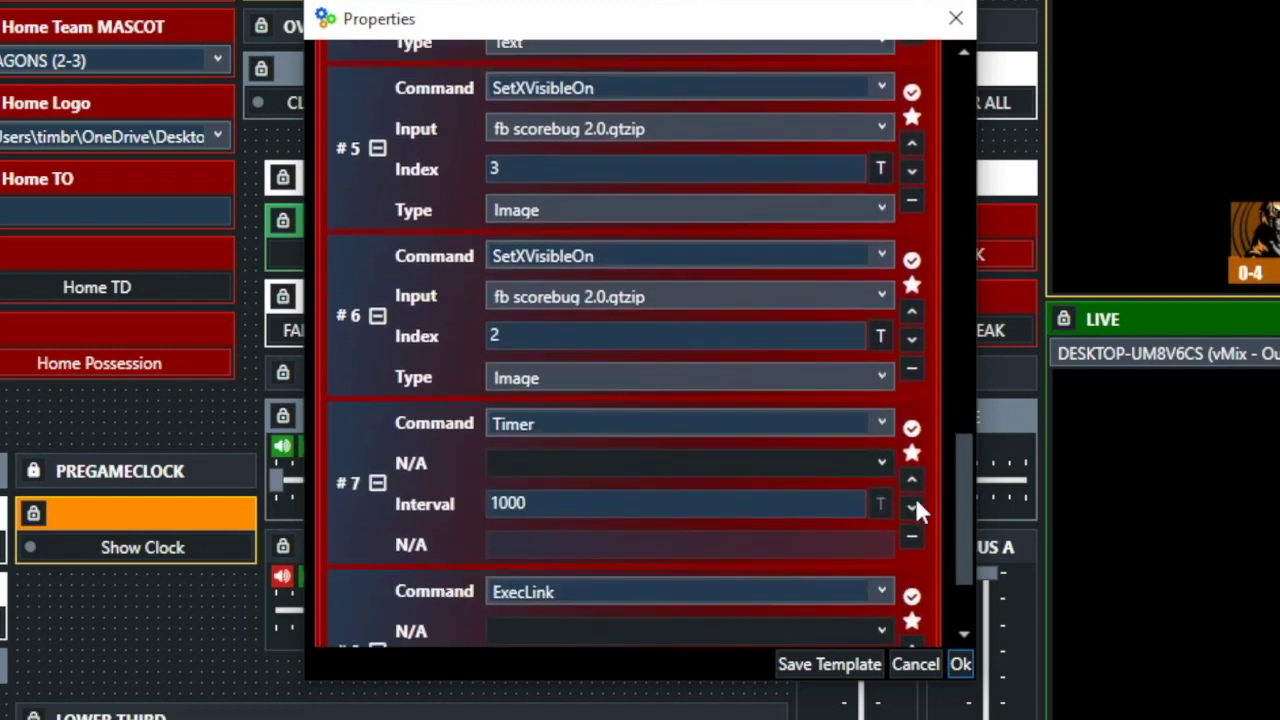
pyautogui.scroll(-3, 916, 503)
pyautogui.moveTo(963, 530); pyautogui.dragTo(982, 118)
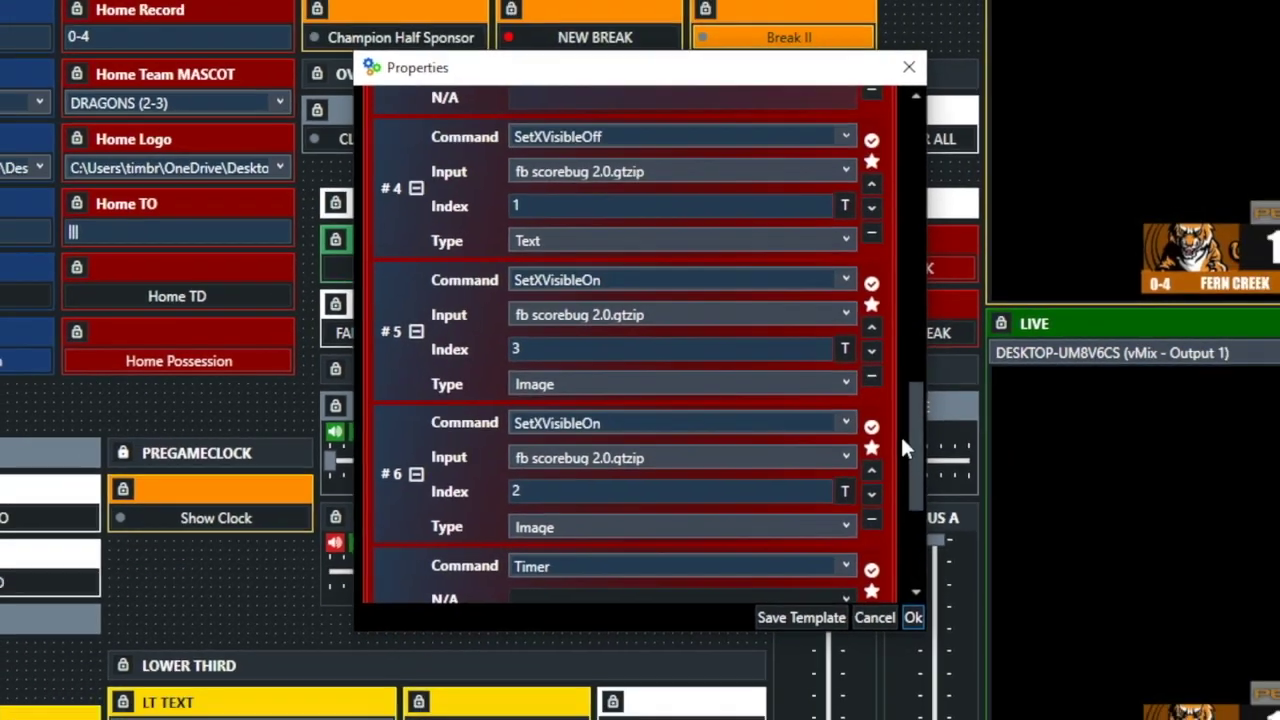
pyautogui.scroll(-4, 744, 308)
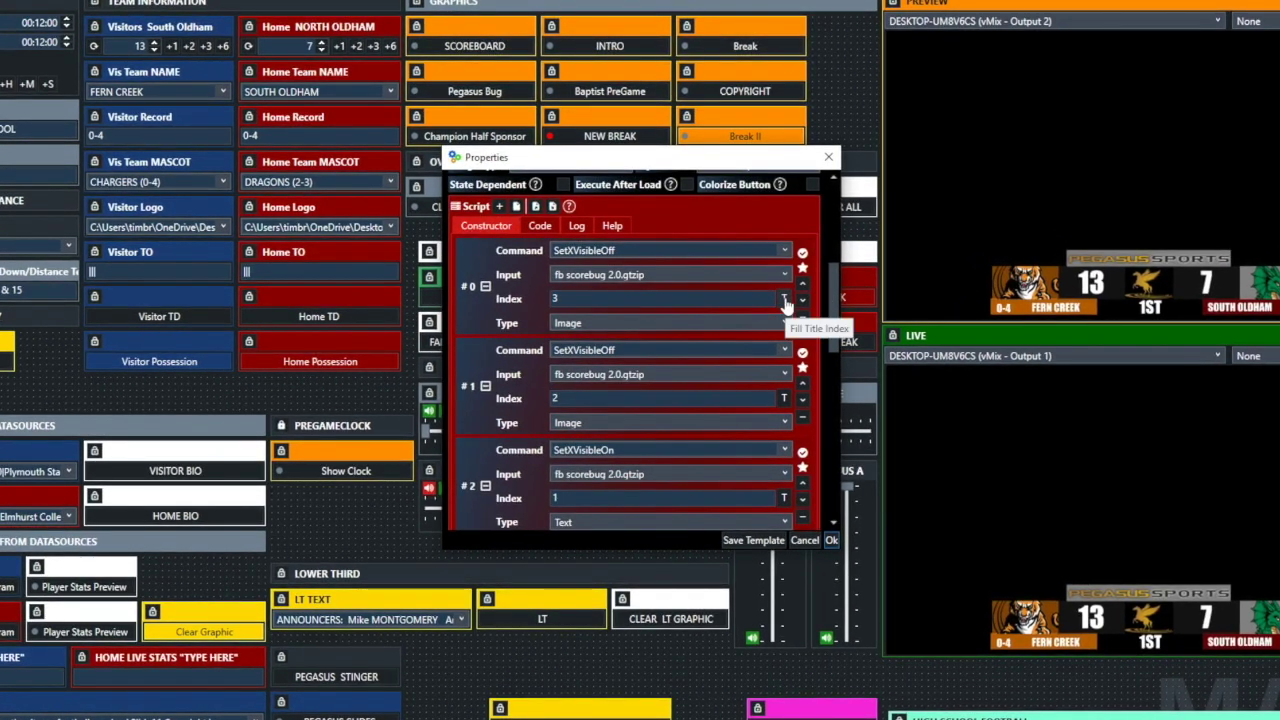
# Check the field lists for indexes 3, 2 and 1, confirming index 1 is Touchdown.Text
pyautogui.click(784, 299)
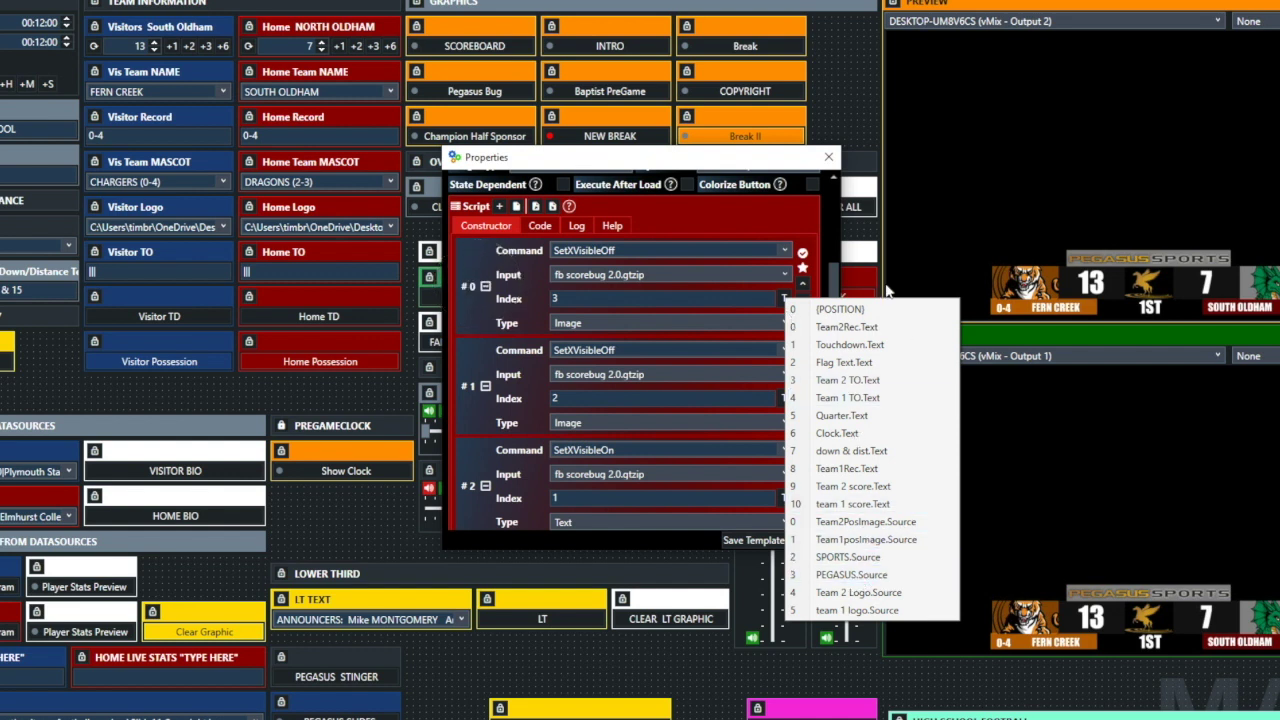
pyautogui.click(841, 104)
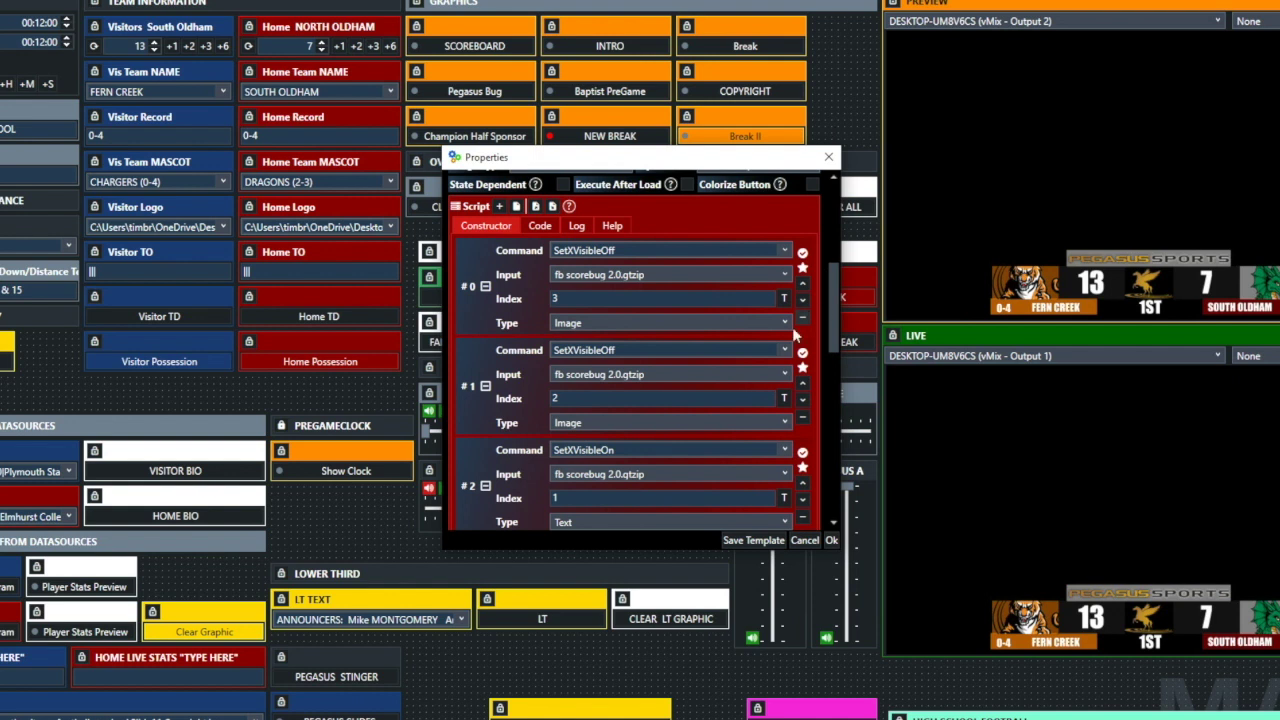
pyautogui.click(785, 399)
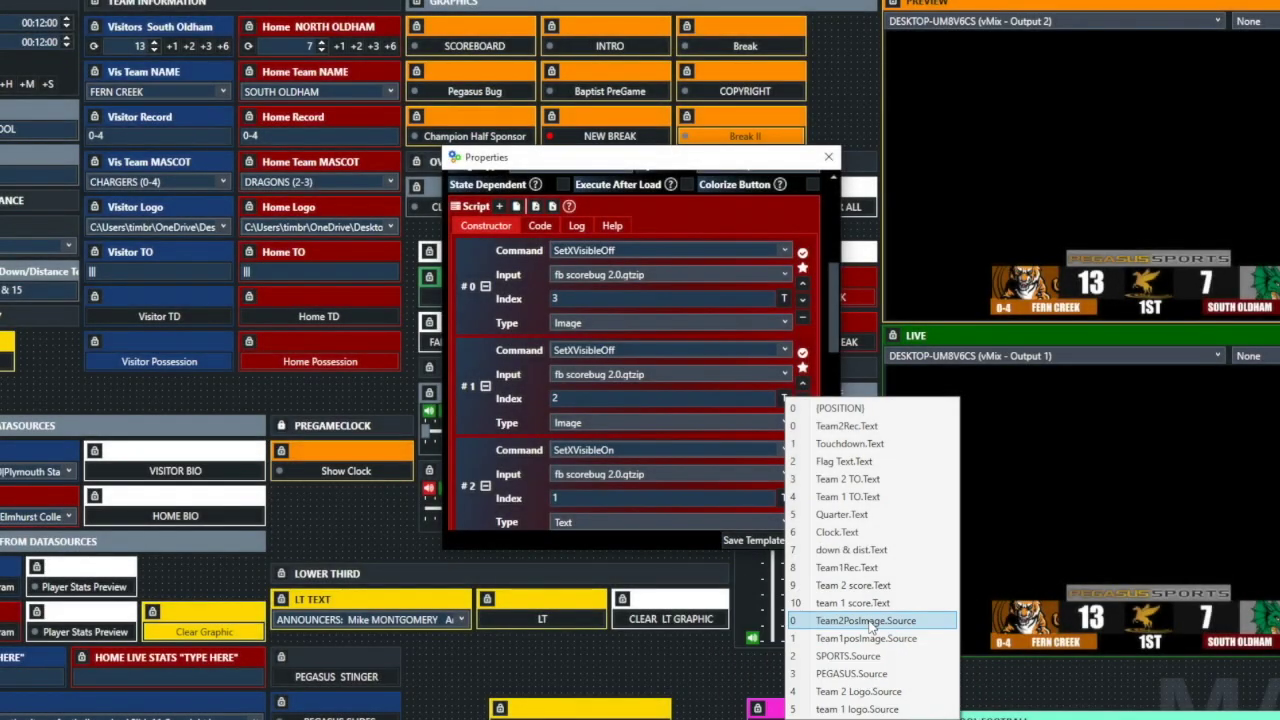
pyautogui.click(850, 563)
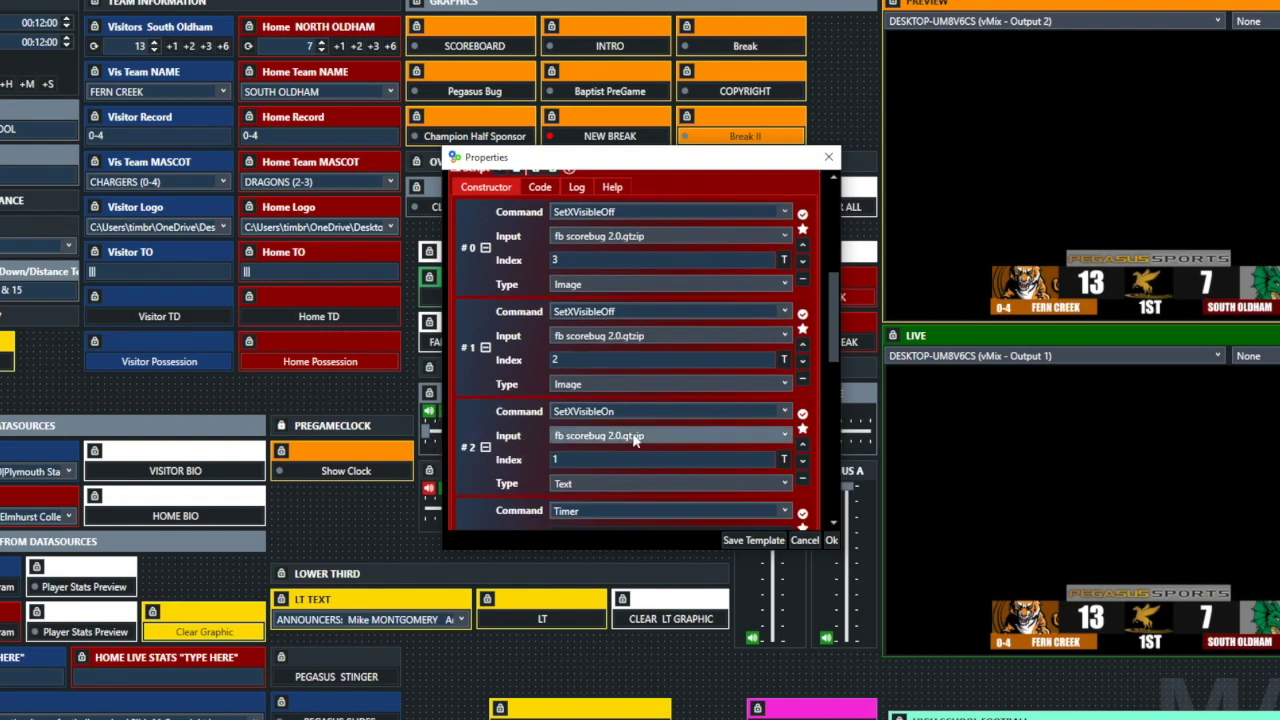
pyautogui.click(785, 461)
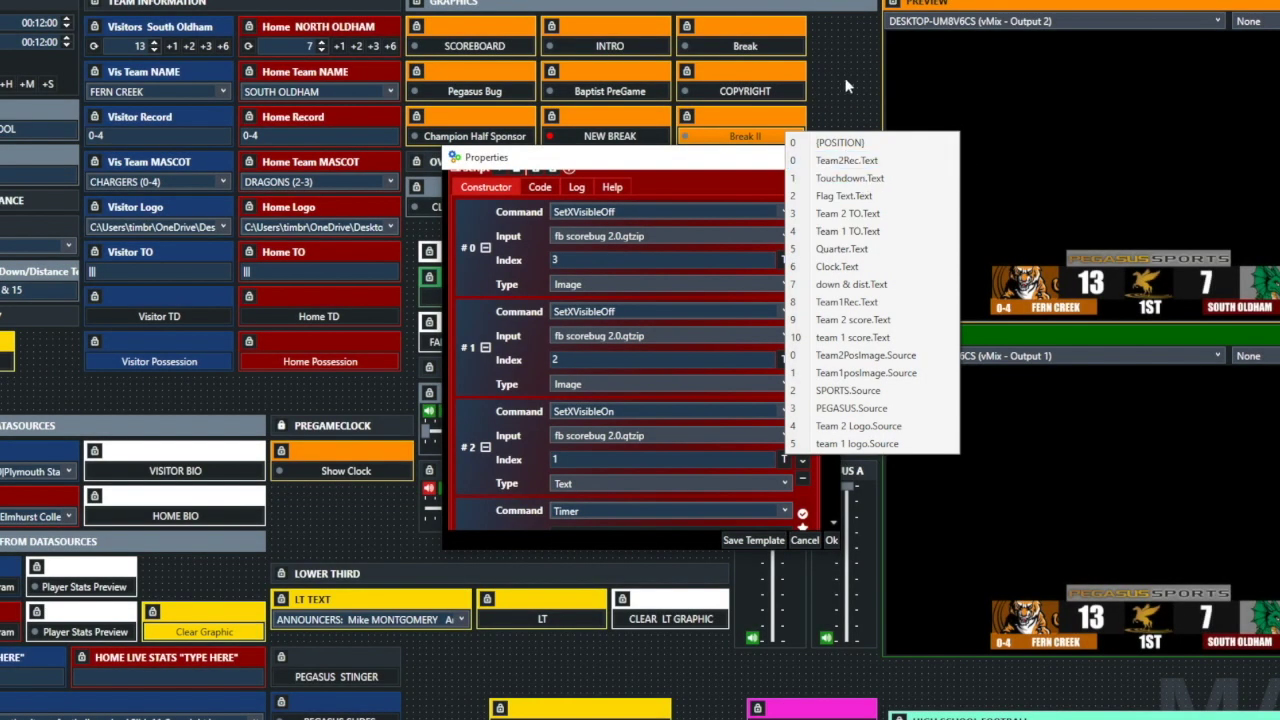
pyautogui.click(845, 87)
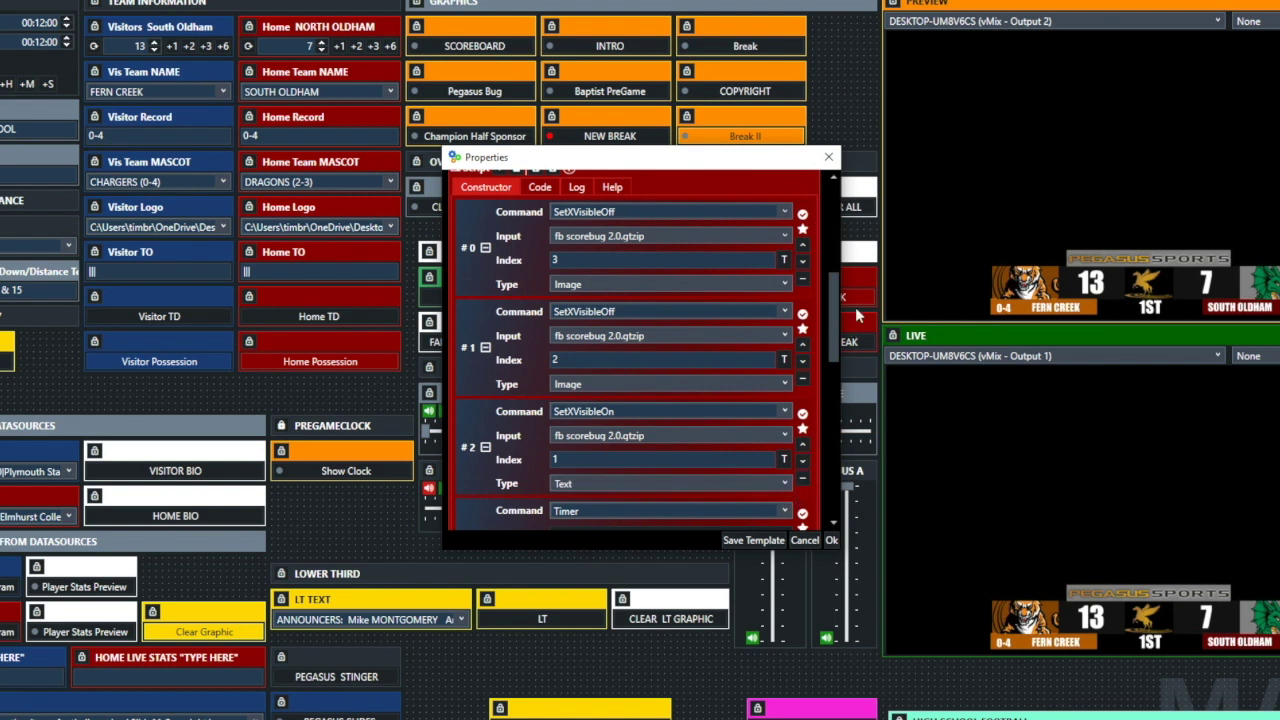
# Confirm the later command's index 3 points to PEGASUS.Source, leaving it unchanged
pyautogui.moveTo(833, 315); pyautogui.dragTo(826, 389)
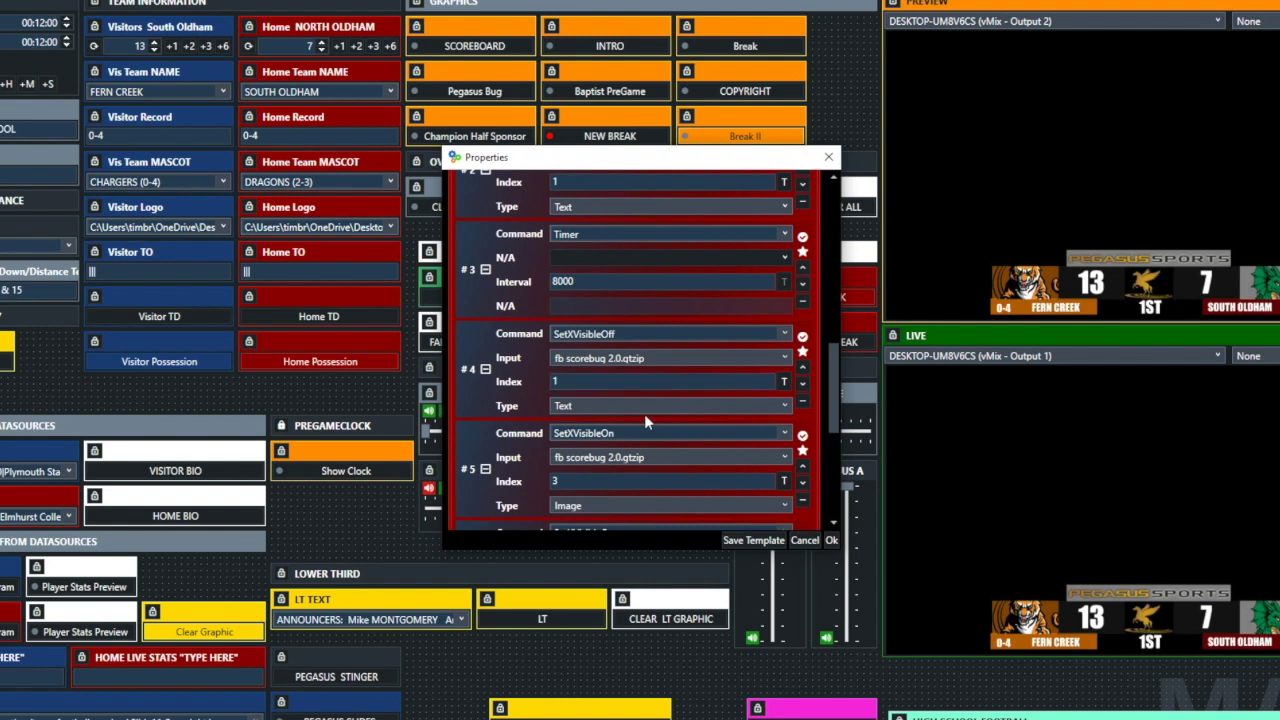
pyautogui.click(787, 484)
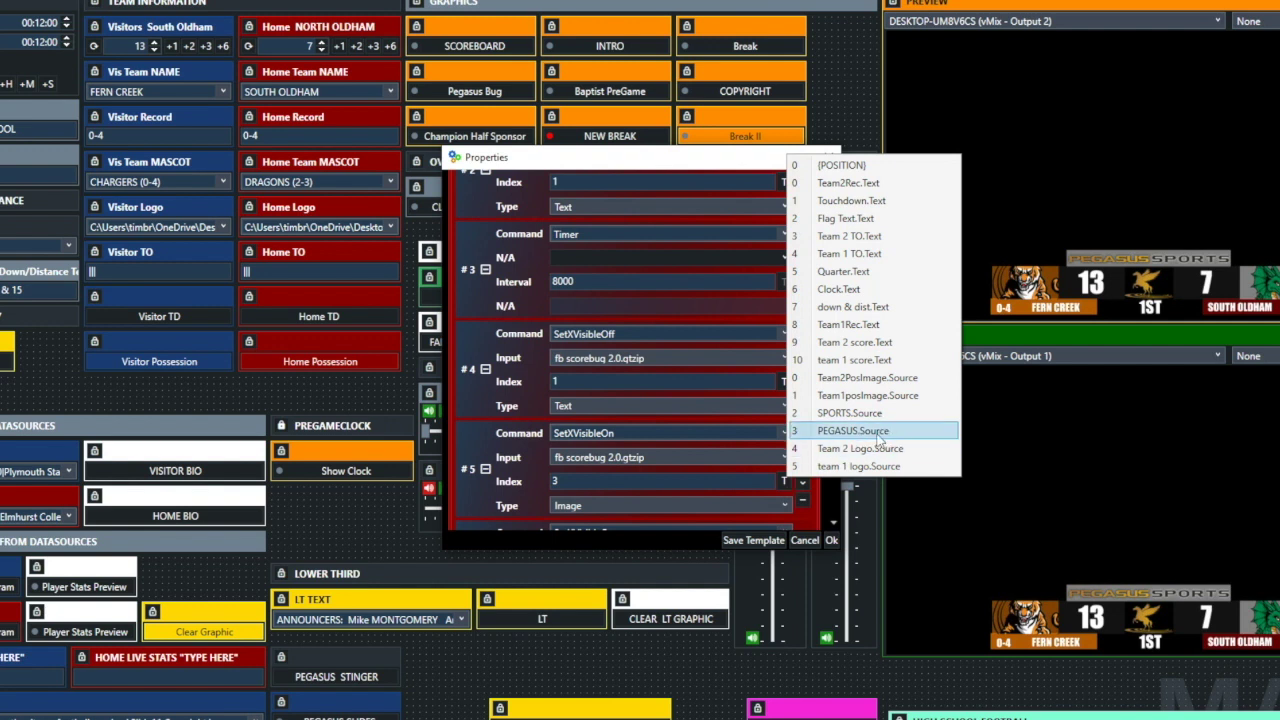
pyautogui.scroll(-1, 878, 440)
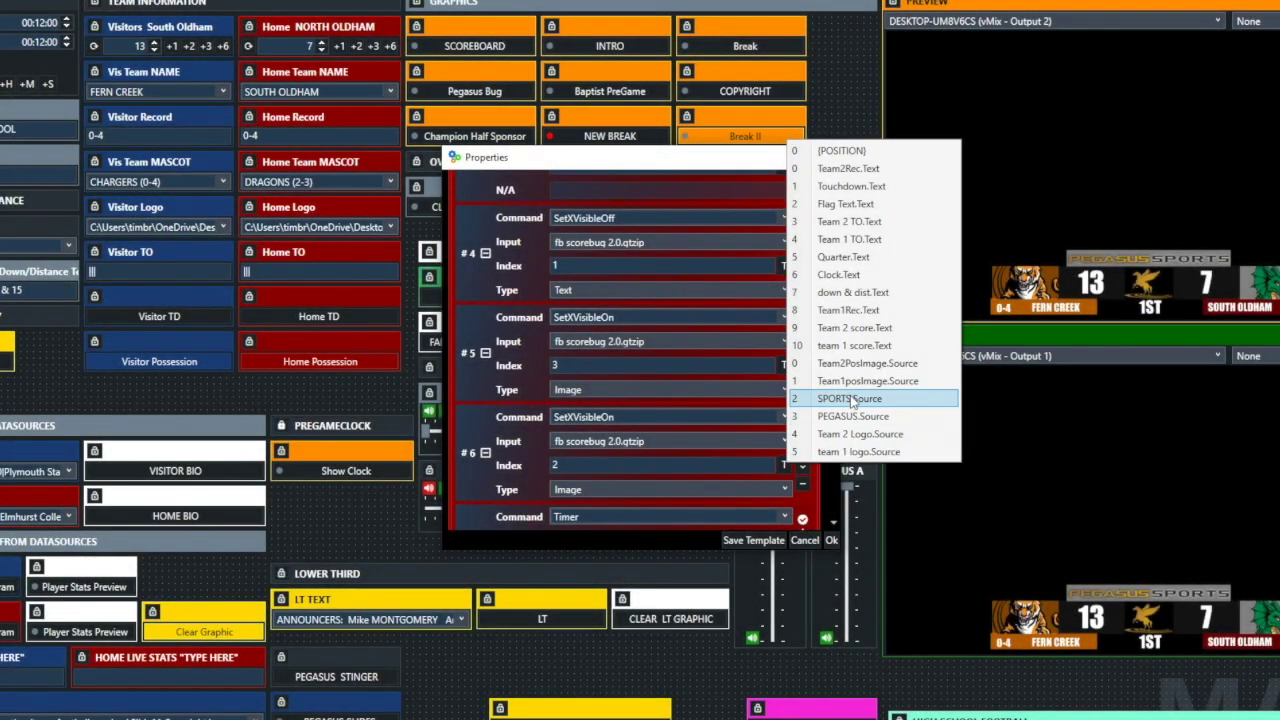
pyautogui.click(834, 77)
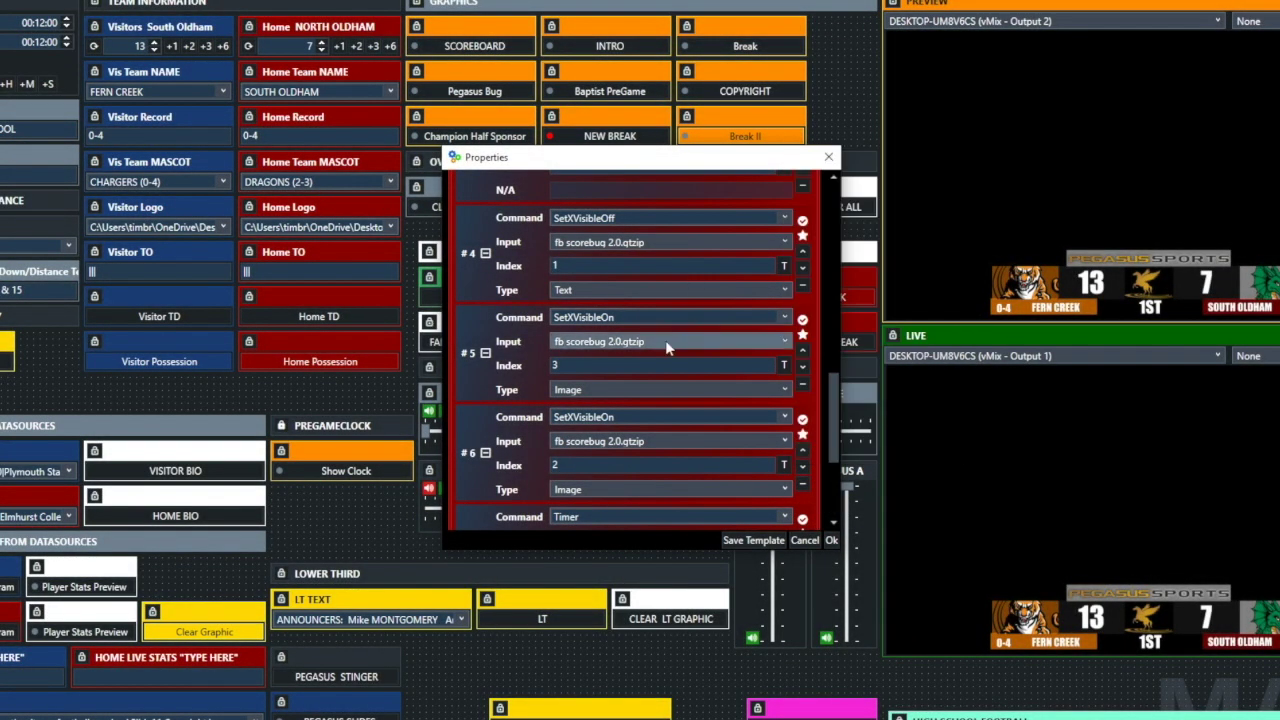
pyautogui.scroll(-1, 712, 348)
pyautogui.scroll(-1, 712, 345)
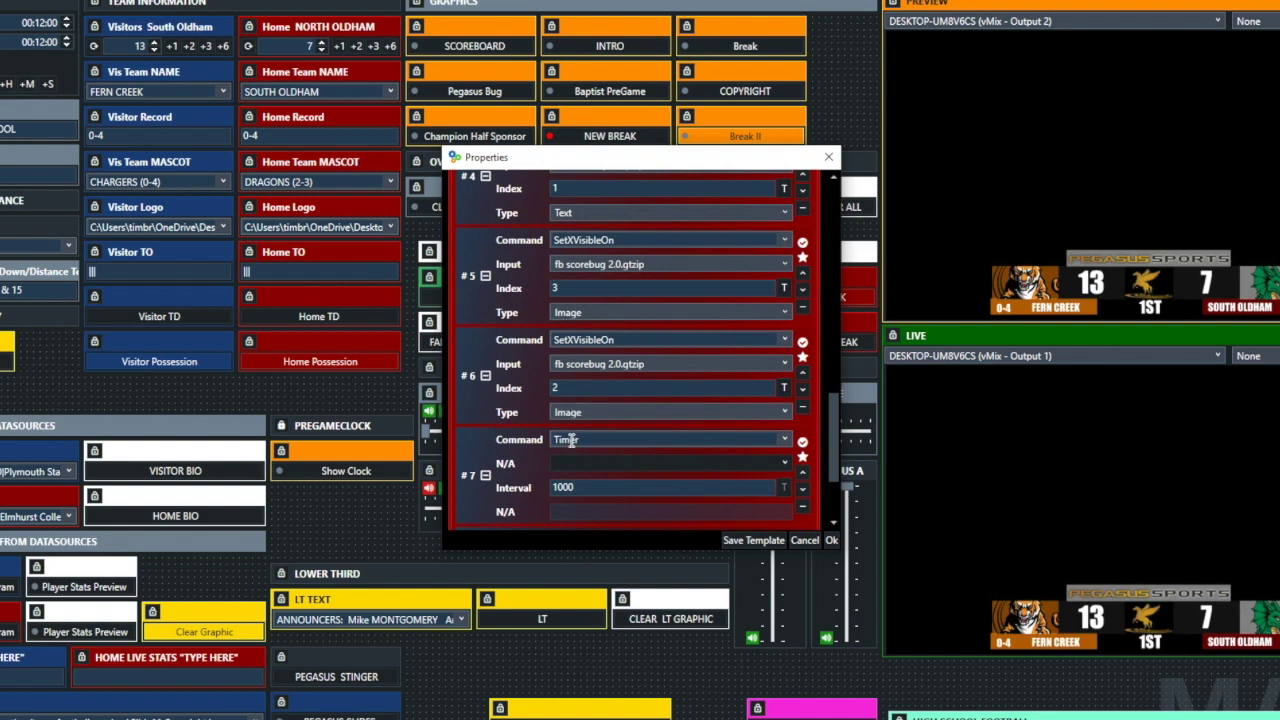
# Verify the 1000 timer interval and the AddSixV ExecLink, then close the Visitor TD settings
pyautogui.click(579, 485)
pyautogui.scroll(-3, 752, 415)
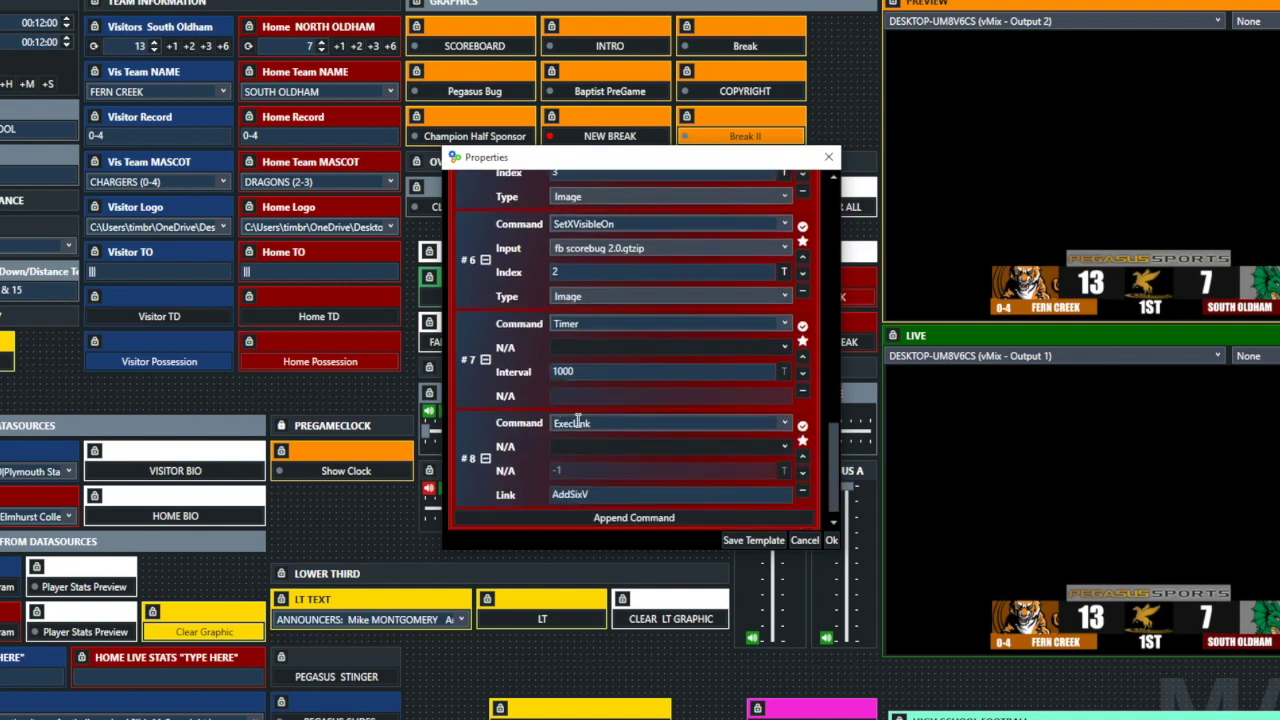
pyautogui.click(555, 500)
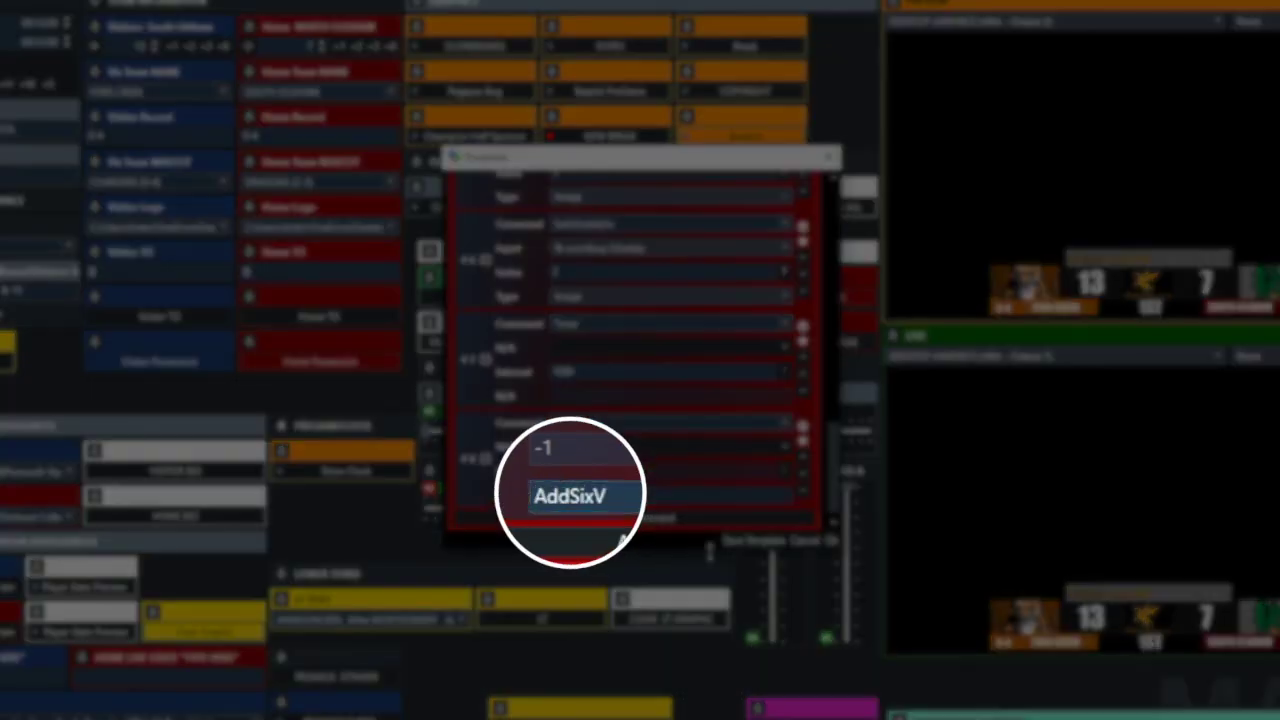
pyautogui.press('Return')
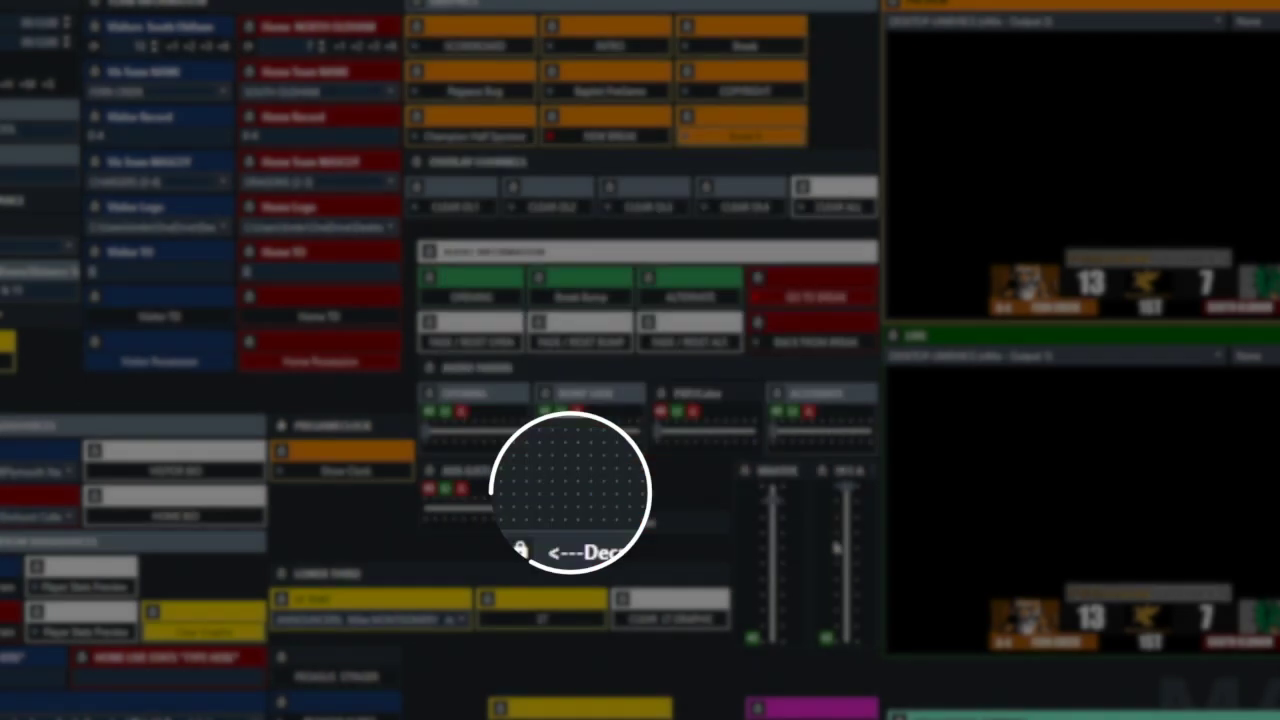
# Open the Home TD button's script and confirm index 1 is Touchdown.Text
pyautogui.click(374, 298)
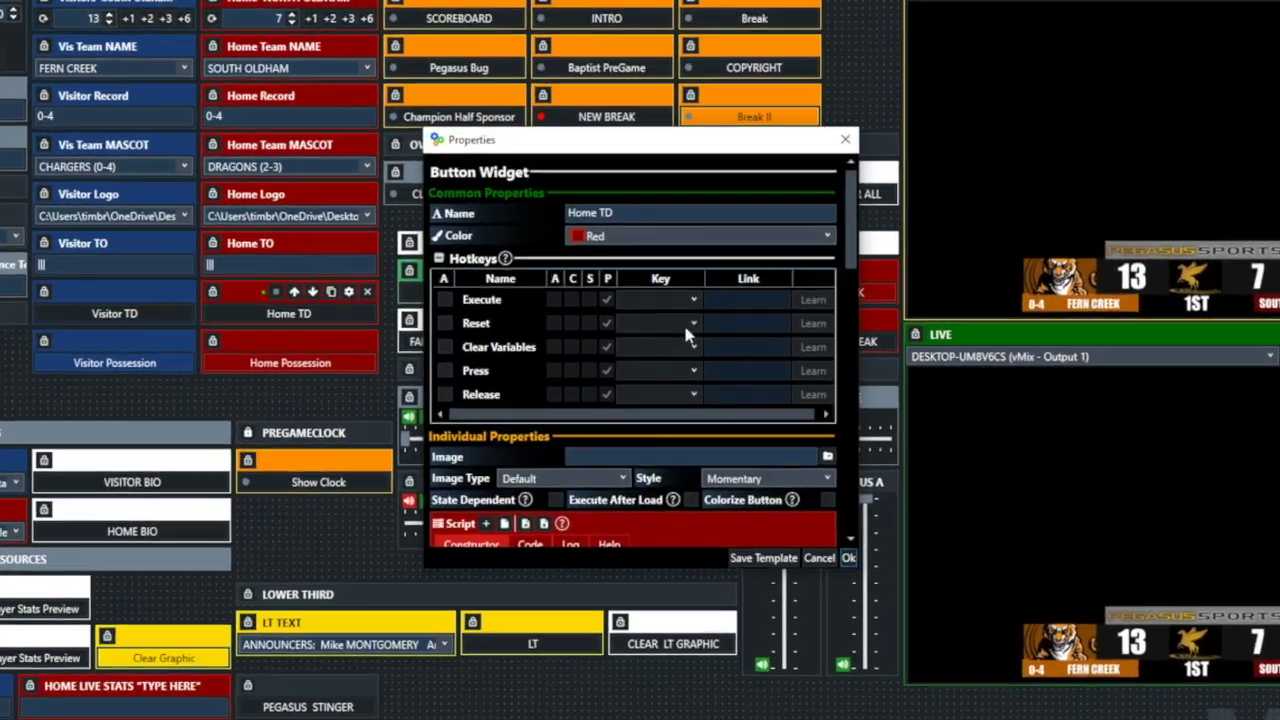
pyautogui.scroll(-5, 656, 364)
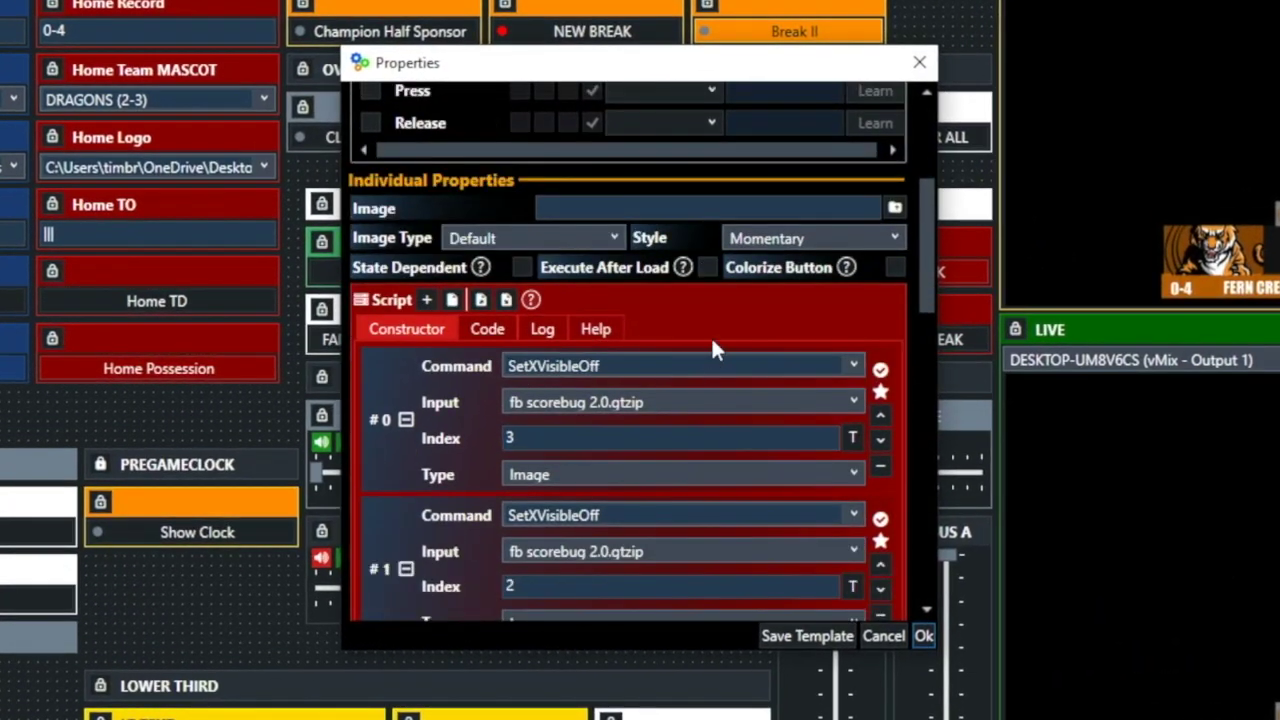
pyautogui.scroll(-2, 650, 420)
pyautogui.scroll(-2, 792, 356)
pyautogui.scroll(-1, 792, 356)
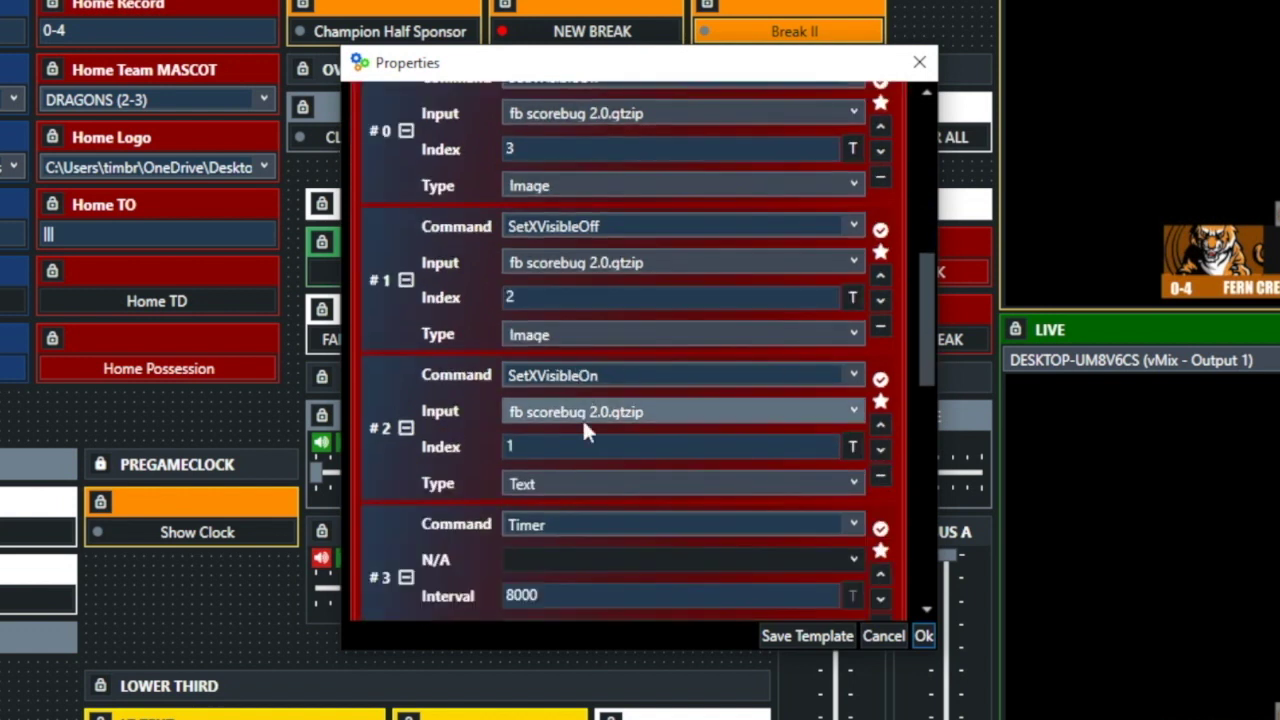
pyautogui.click(852, 446)
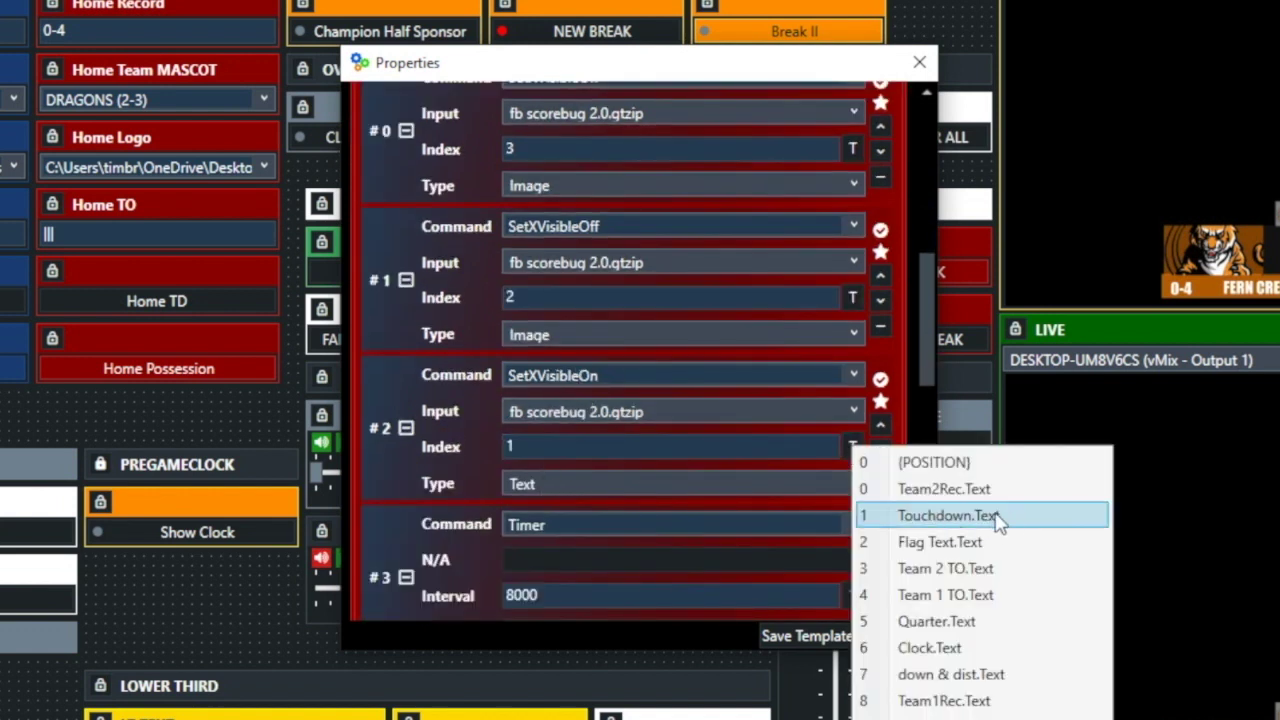
# Check command #4's index field, review the script down to the AddSixH link, and accept
pyautogui.scroll(-2, 700, 420)
pyautogui.scroll(-3, 565, 481)
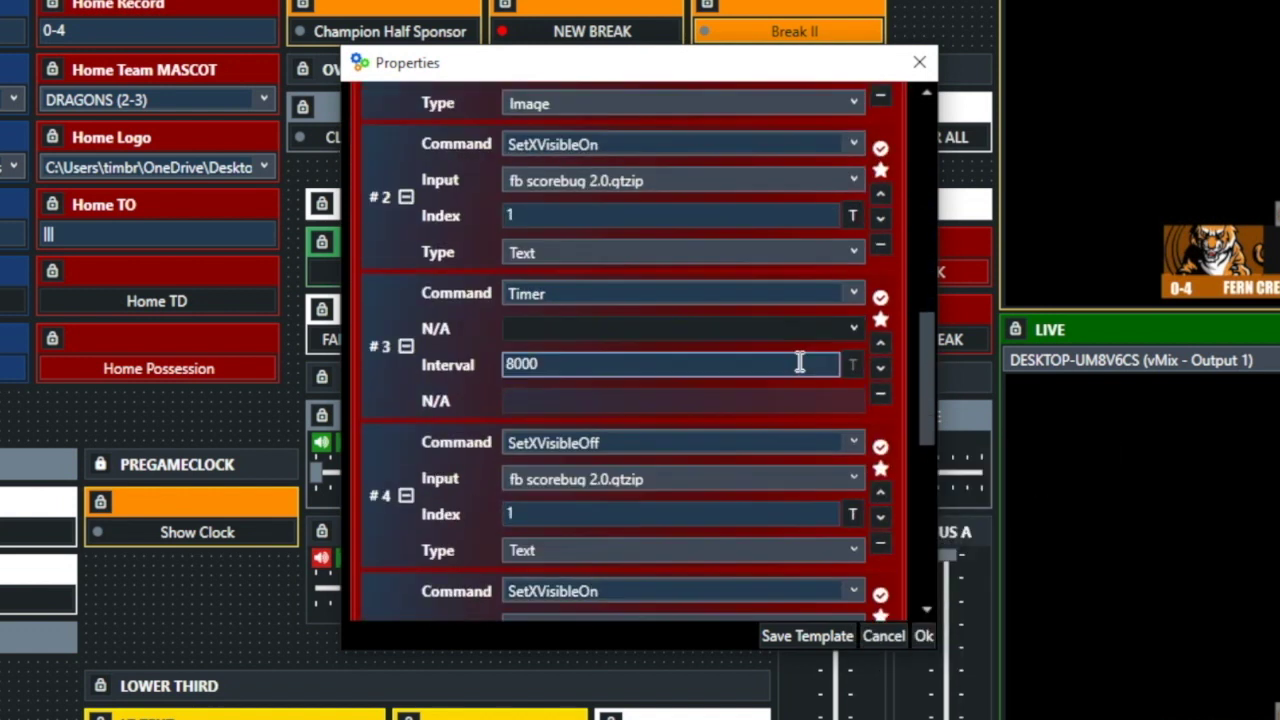
pyautogui.click(538, 456)
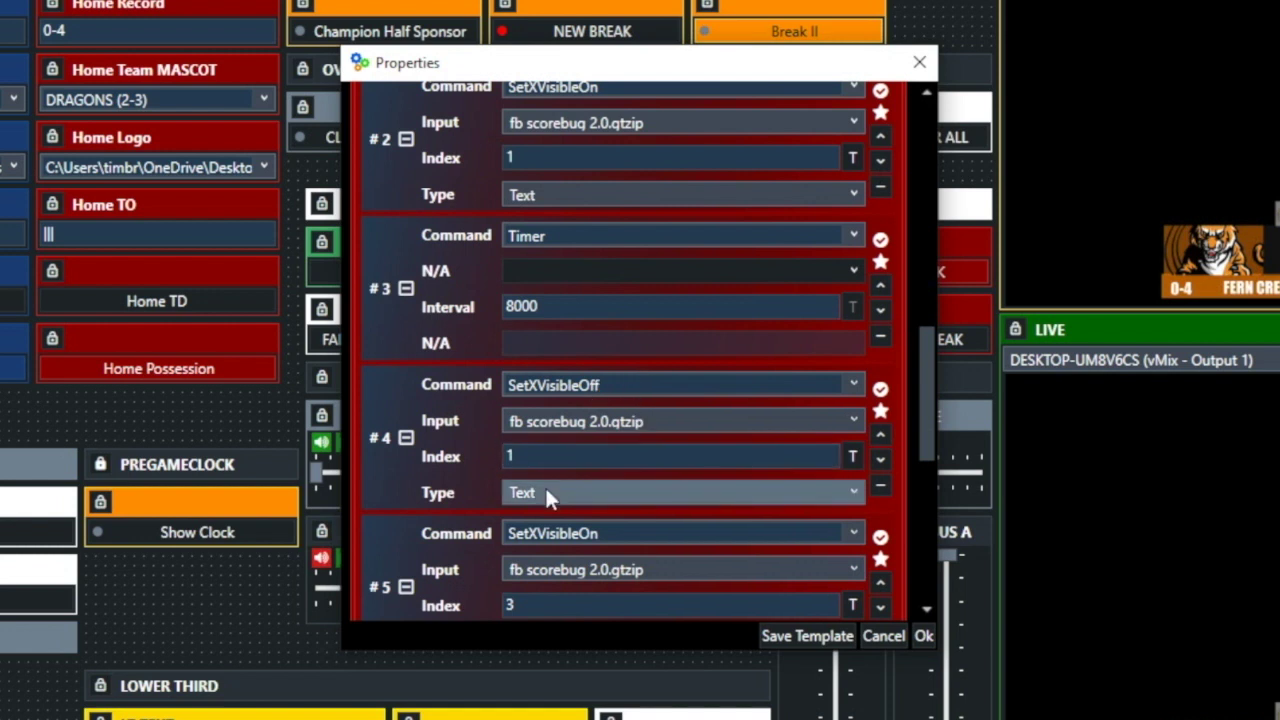
pyautogui.click(852, 456)
pyautogui.scroll(-3, 788, 415)
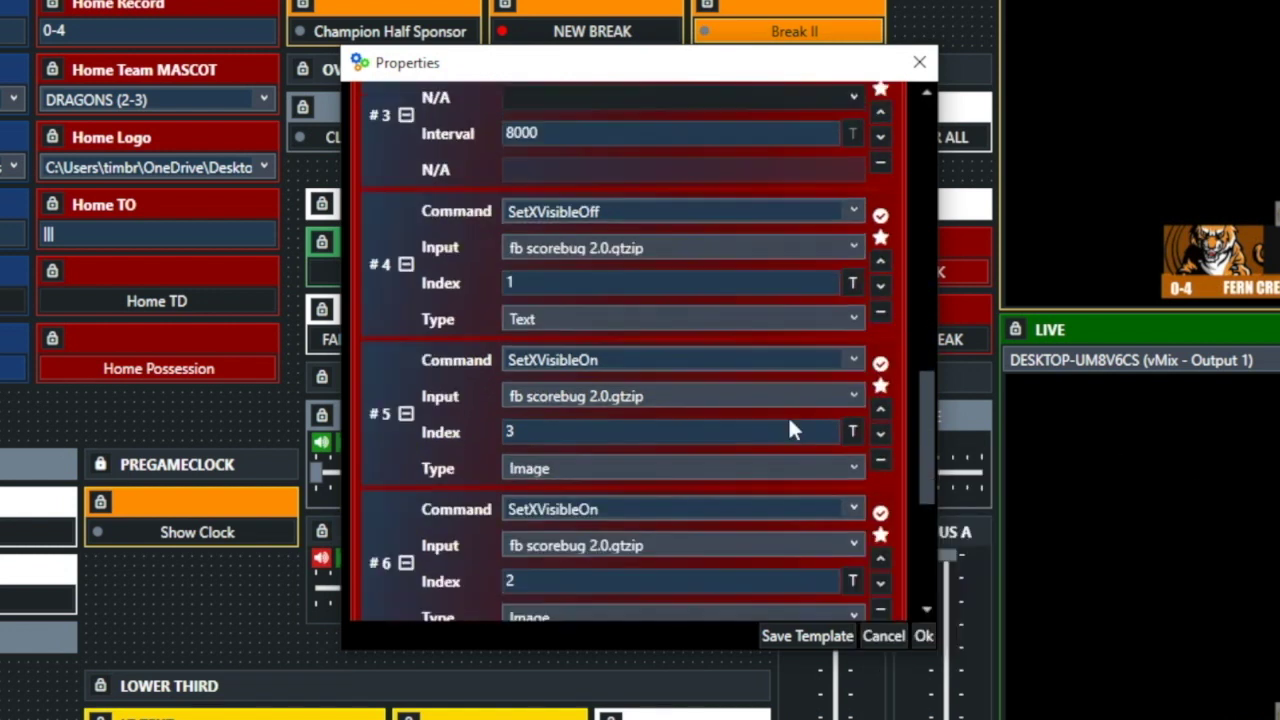
pyautogui.scroll(-2, 600, 460)
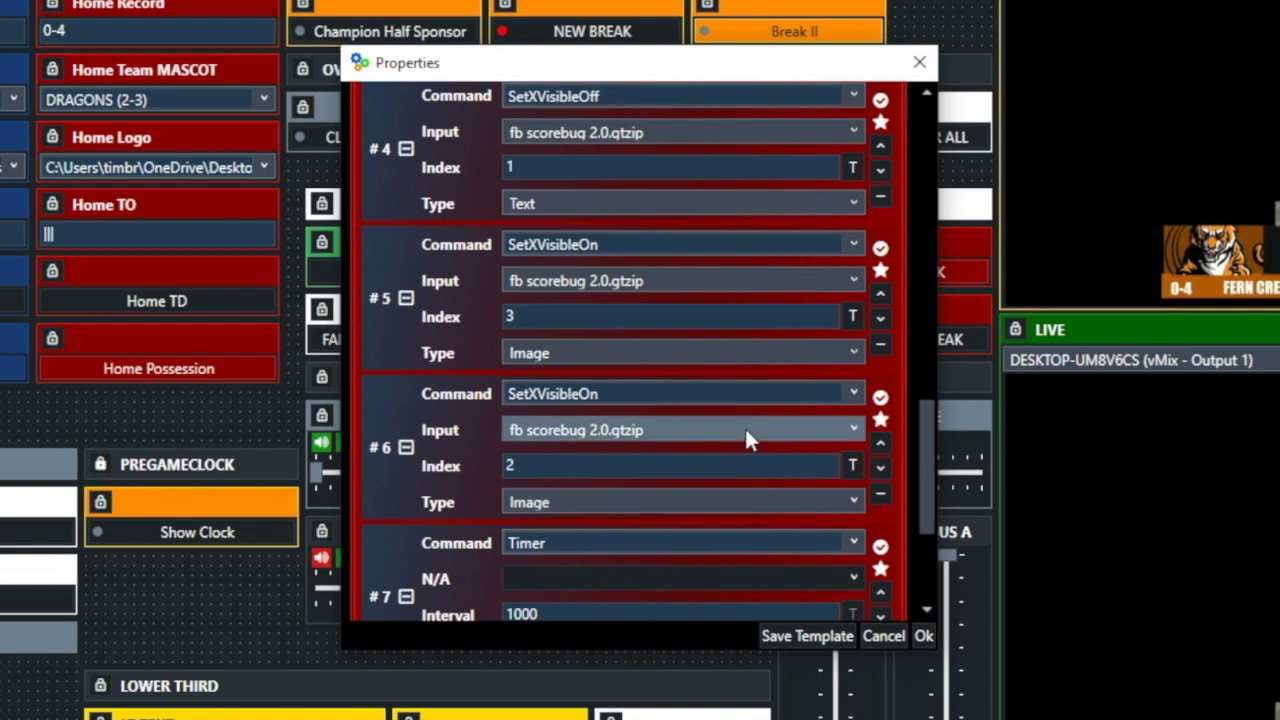
pyautogui.scroll(-4, 745, 440)
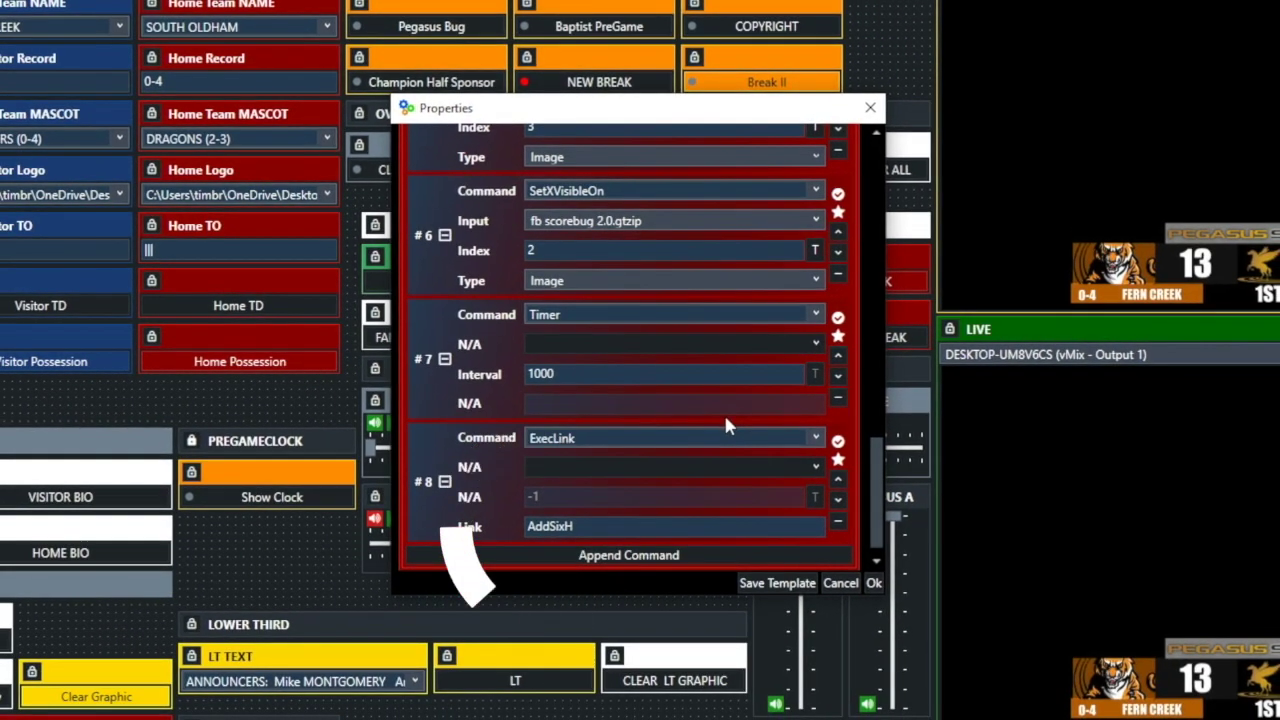
pyautogui.scroll(-1, 727, 427)
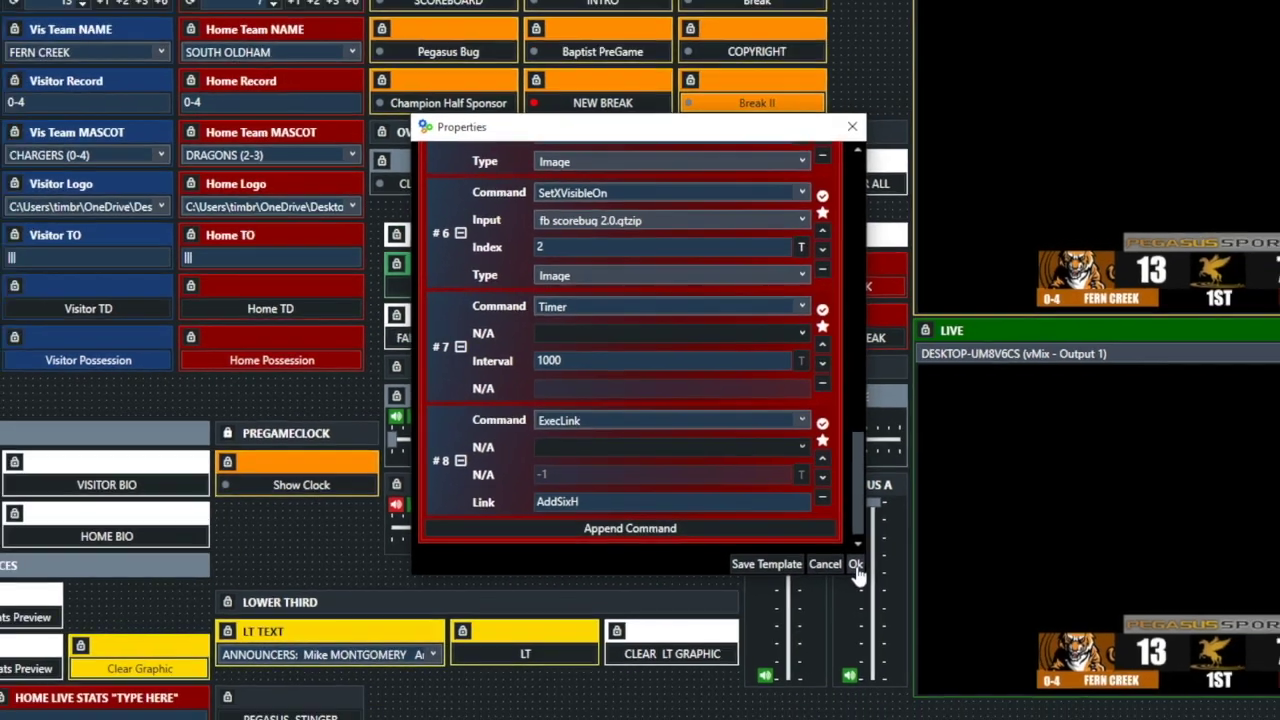
pyautogui.click(876, 584)
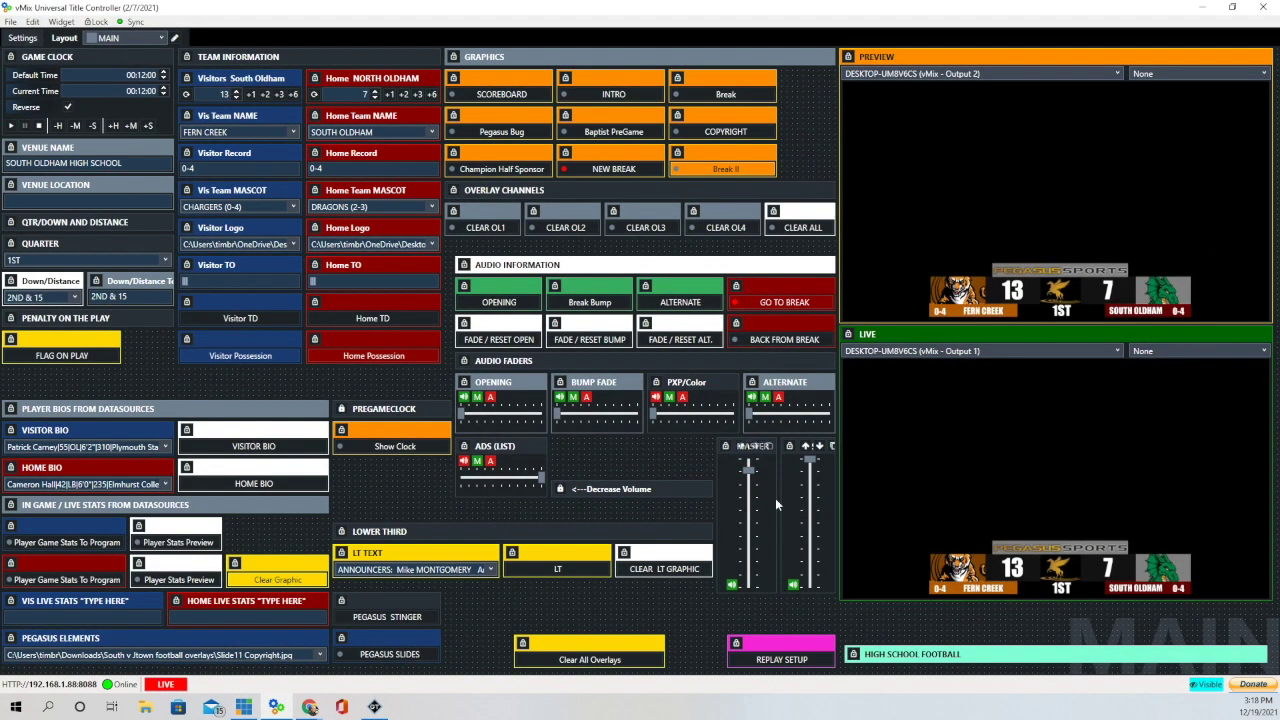